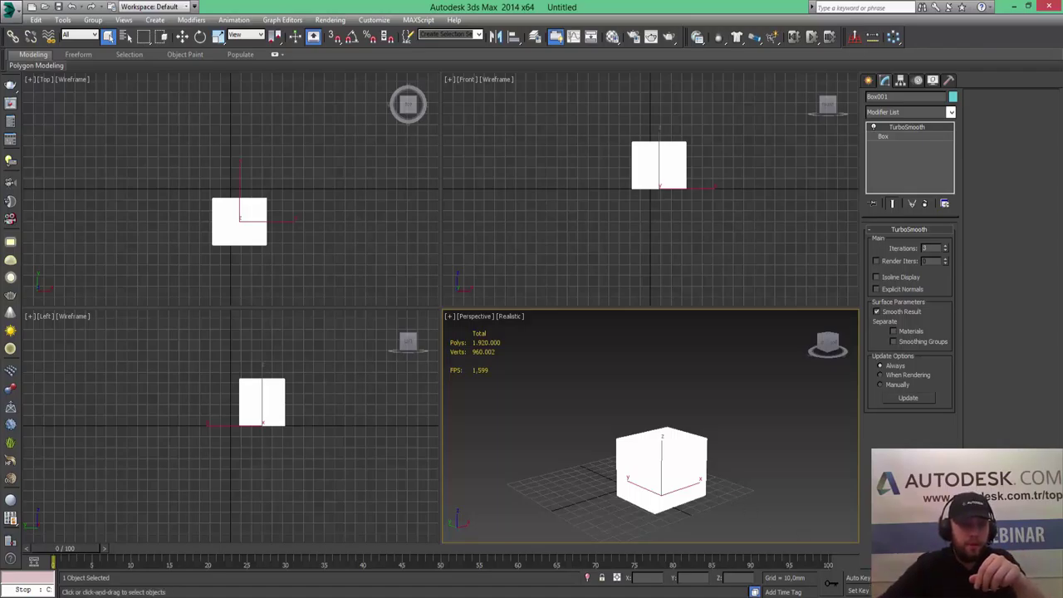
Maximize the Perspective viewport to fill the workspace.
key("alt+w")
Zoom, pan and orbit in close on the smoothed box, then reselect it.
left_click(662, 422)
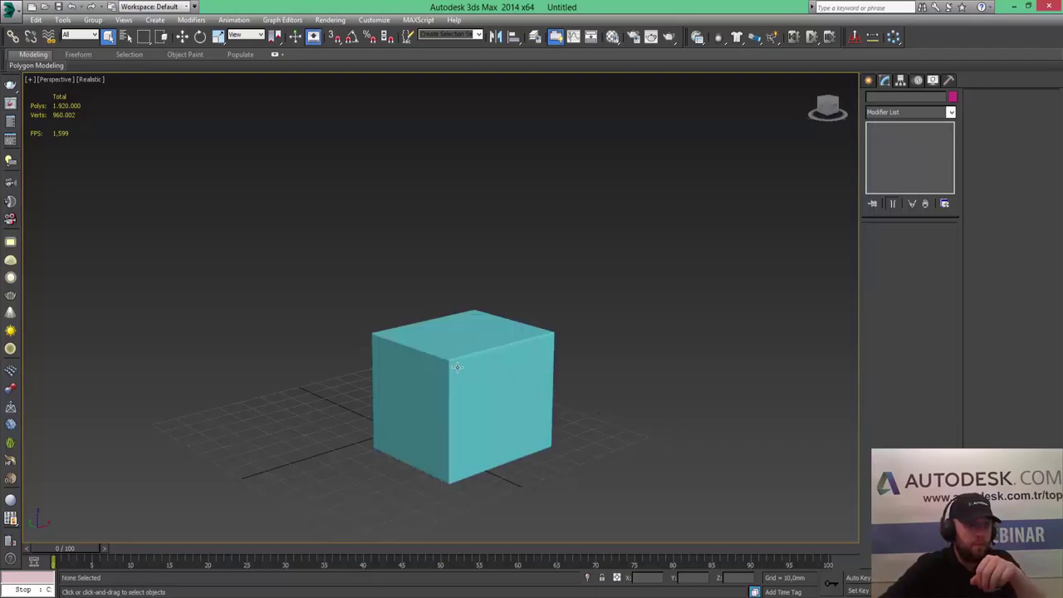
scroll(455, 368, "up", 2)
scroll(456, 367, "up", 2)
mouse_move(465, 367)
middle_mouse_down()
mouse_move(457, 268)
mouse_move(411, 251)
mouse_move(373, 275)
mouse_move(448, 301)
mouse_move(525, 290)
mouse_move(557, 263)
mouse_move(510, 240)
mouse_move(437, 233)
mouse_move(404, 242)
mouse_move(396, 254)
mouse_move(489, 263)
mouse_move(424, 291)
mouse_move(513, 299)
mouse_move(540, 260)
mouse_move(510, 256)
mouse_move(434, 316)
mouse_move(526, 261)
mouse_move(490, 299)
mouse_move(427, 323)
middle_mouse_up()
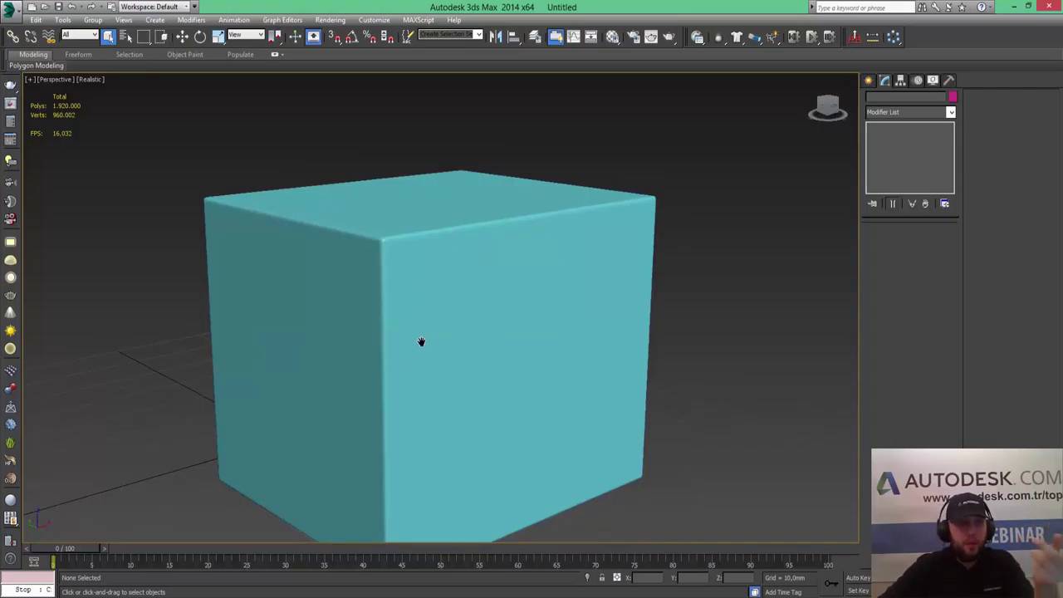
middle_click_drag(417, 344, 645, 288, "alt")
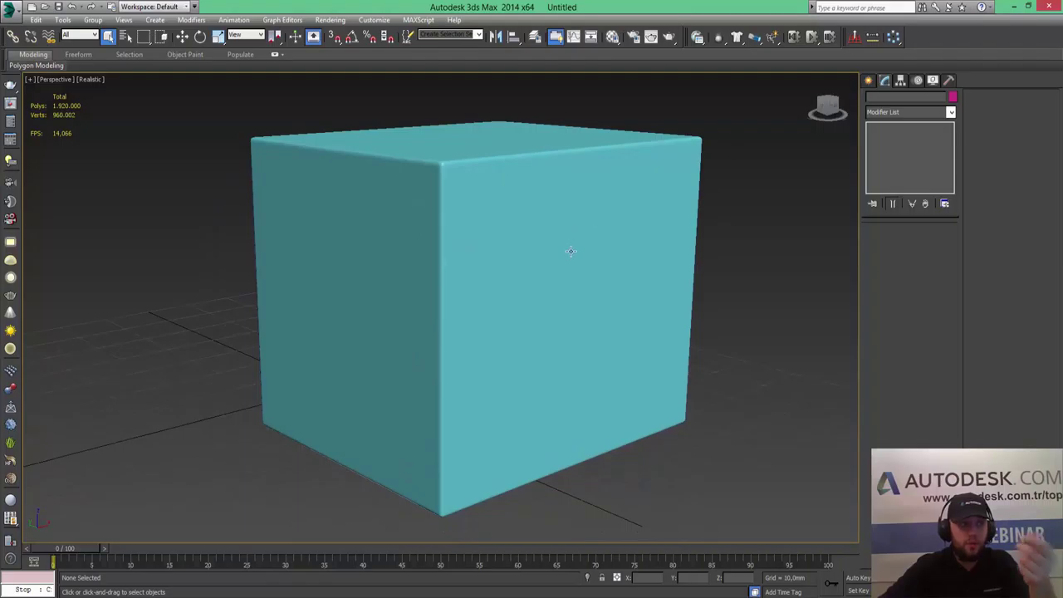
left_click(574, 237)
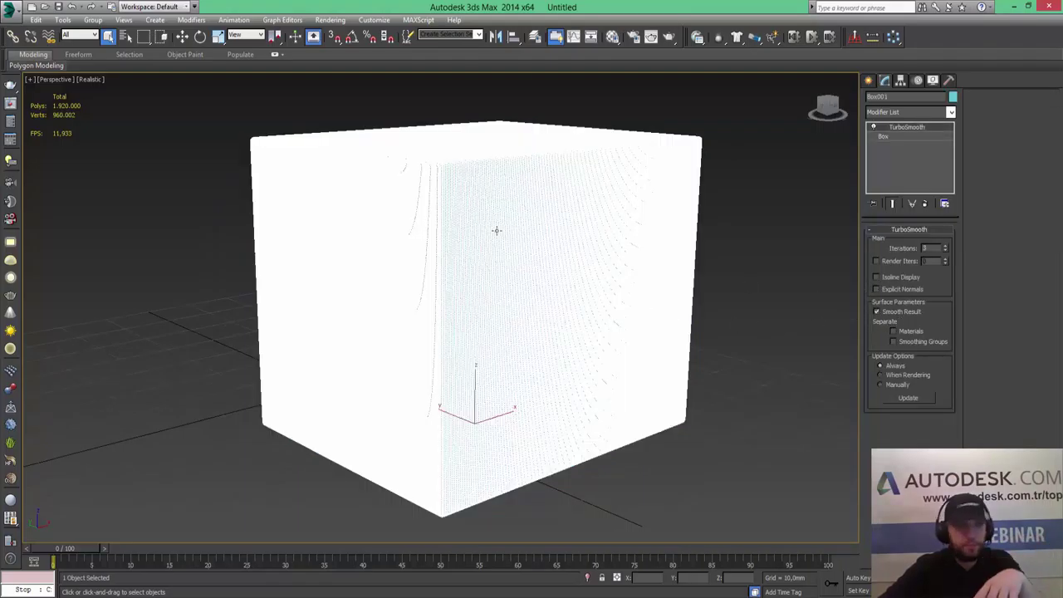
In Render Setup, enable GI with Irradiance map primary and Light cache secondary engine.
left_click(330, 19)
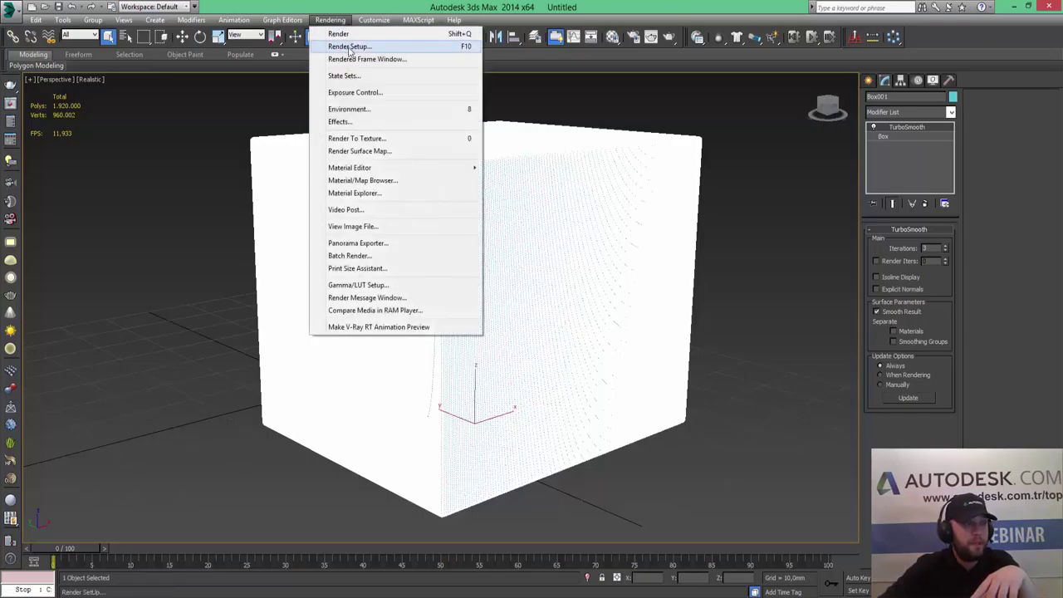
left_click(349, 48)
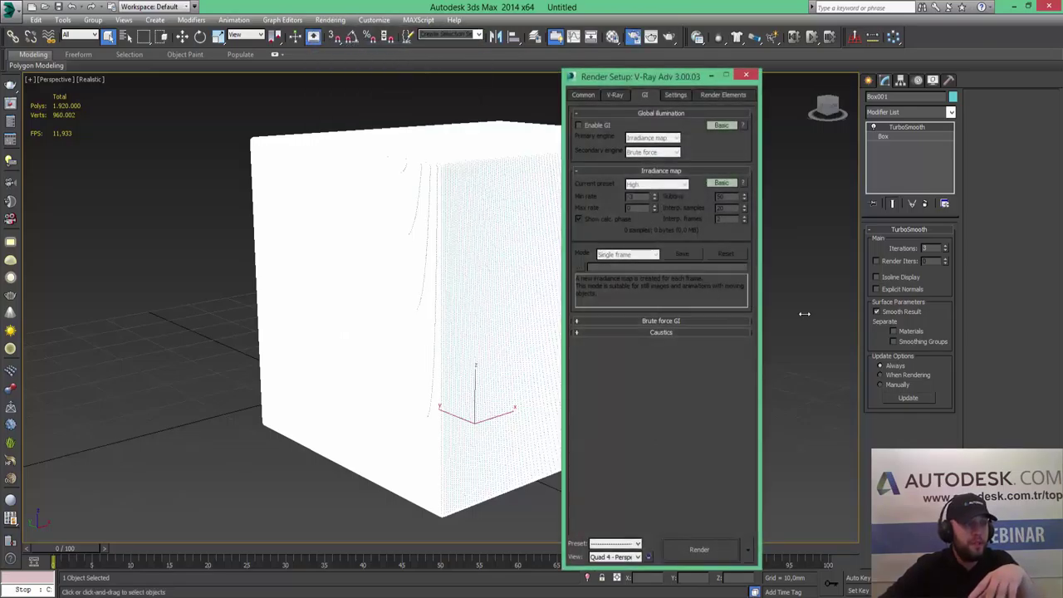
left_click(591, 126)
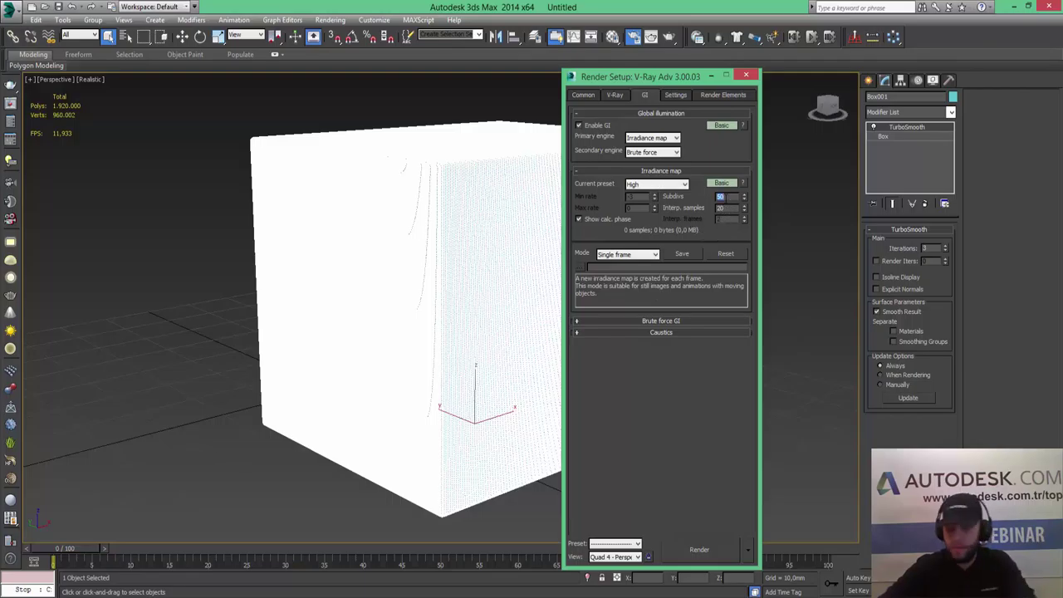
left_click(657, 320)
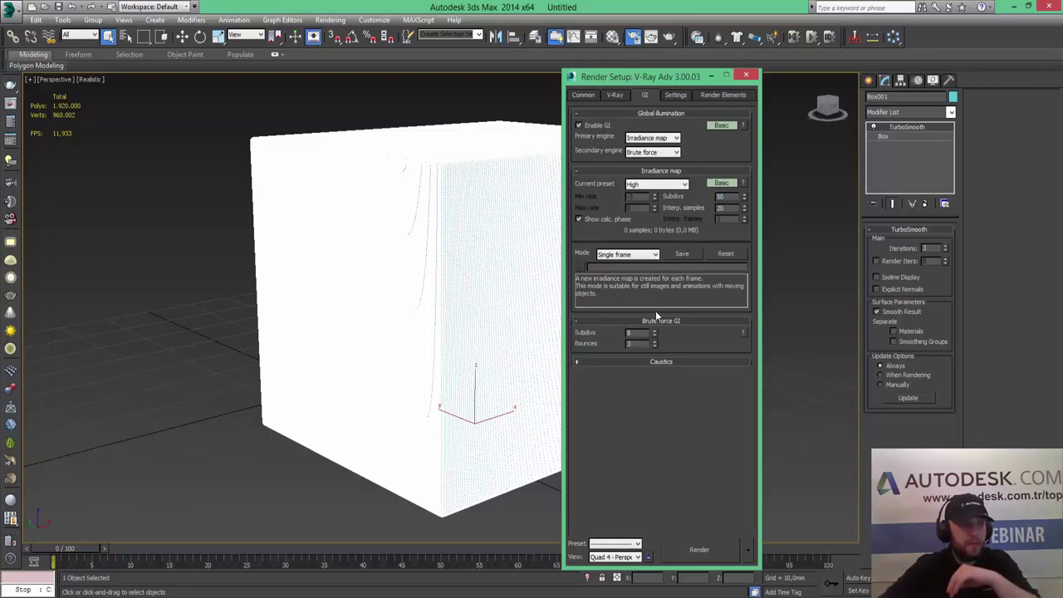
left_click(653, 152)
left_click(652, 186)
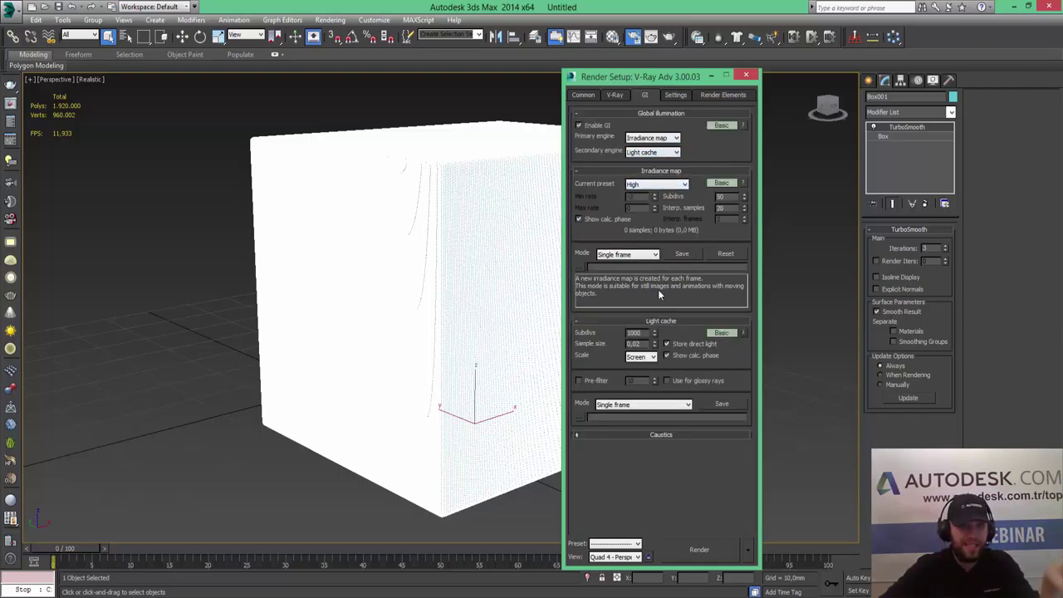
left_click(584, 95)
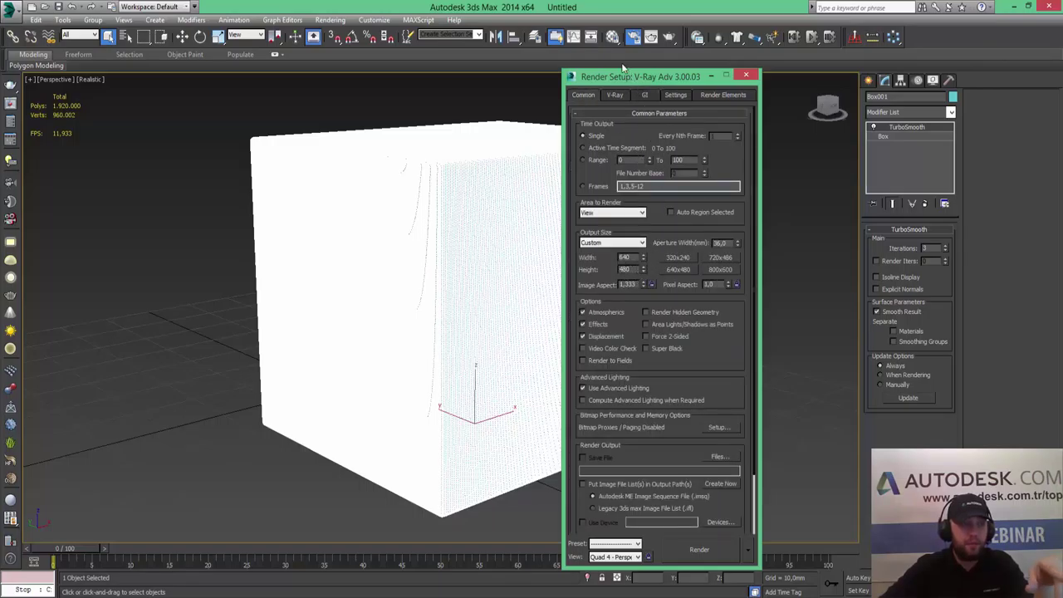
left_click(871, 81)
Place a VRayPlane beside the box from the VRay object category.
left_click(884, 116)
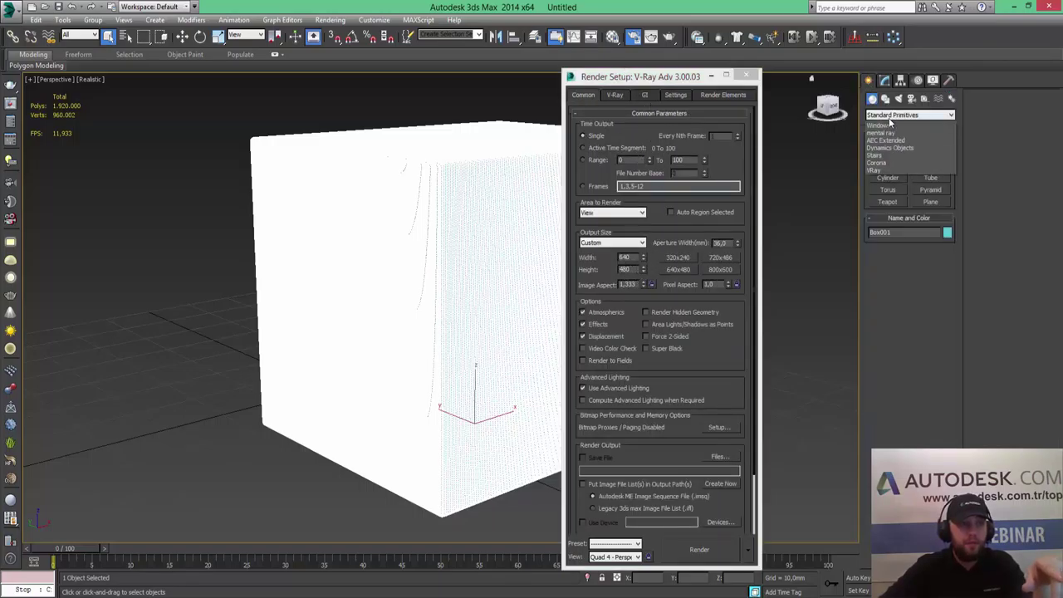
left_click(873, 230)
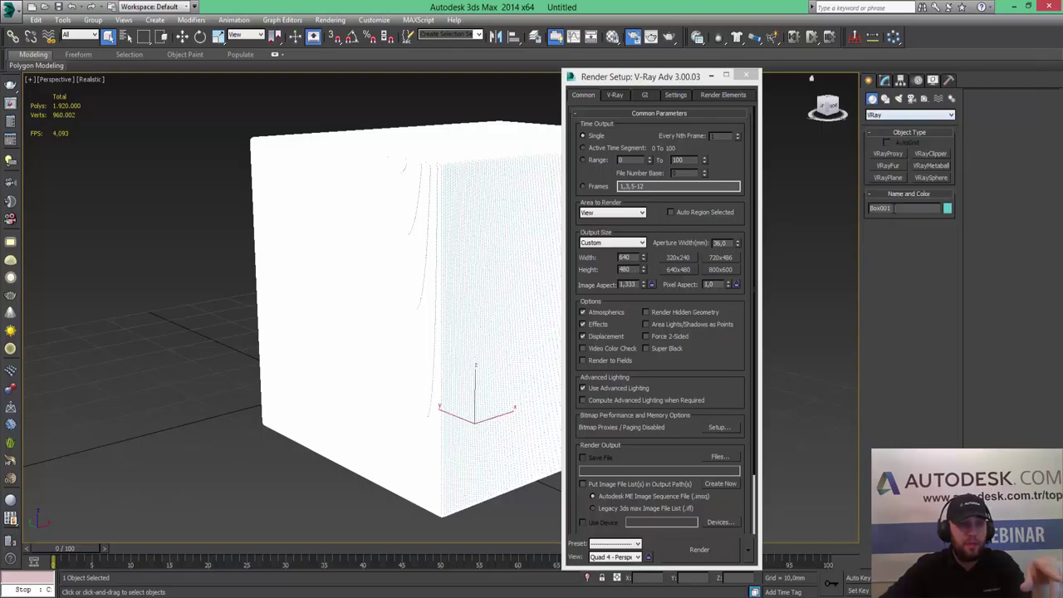
left_click(889, 178)
left_click(194, 398)
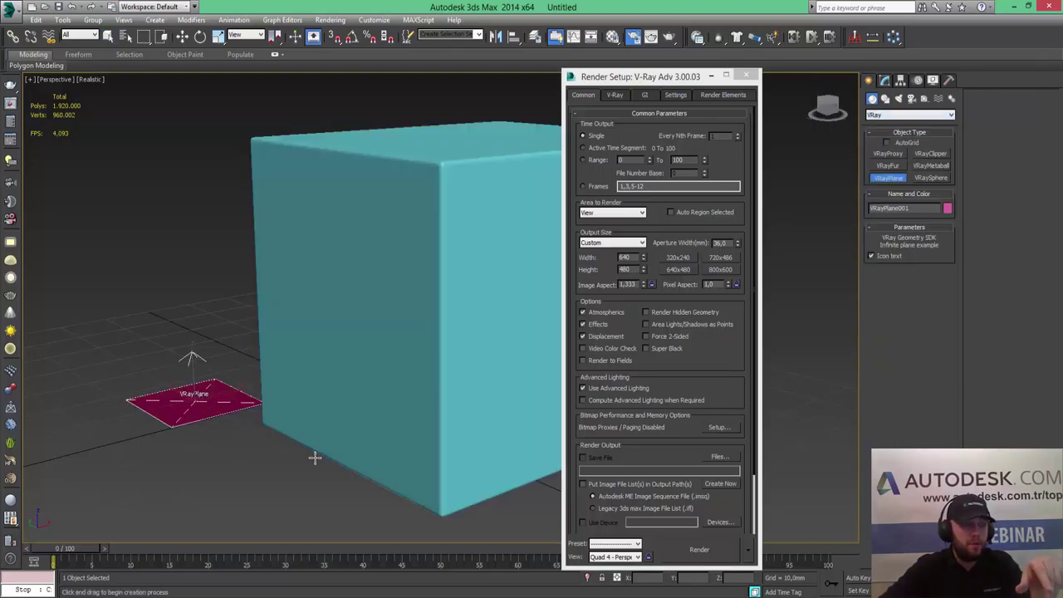
Enable GI environment on the V-Ray tab and minimize Render Setup.
left_click(623, 95)
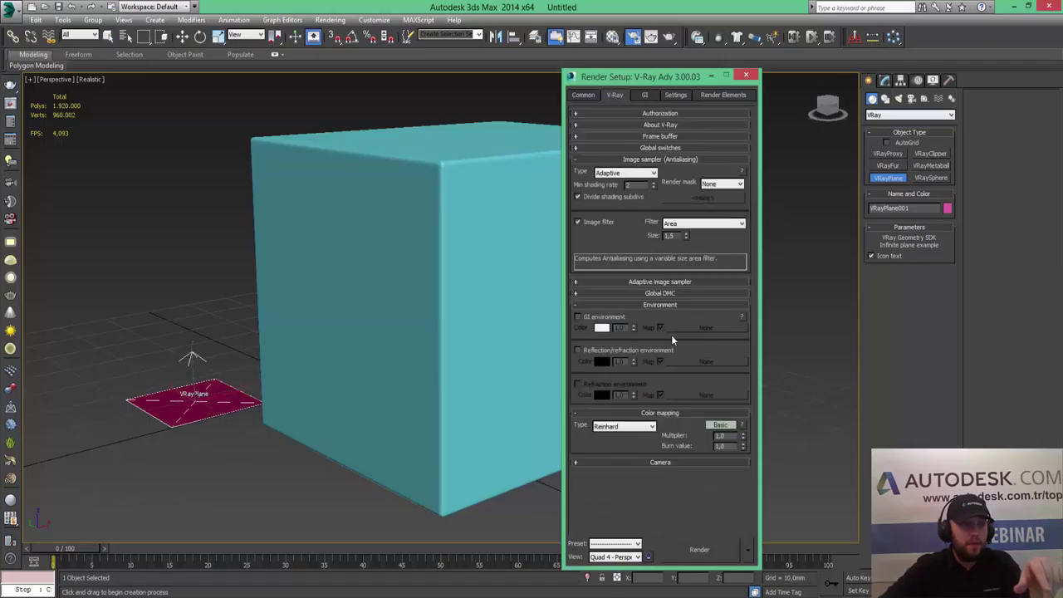
left_click(578, 316)
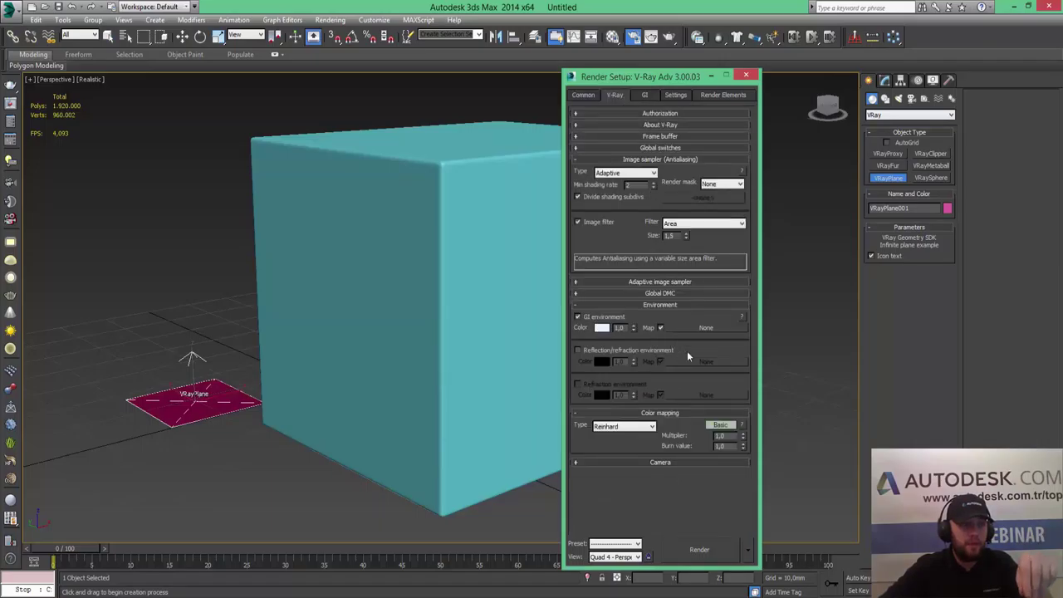
left_click(710, 77)
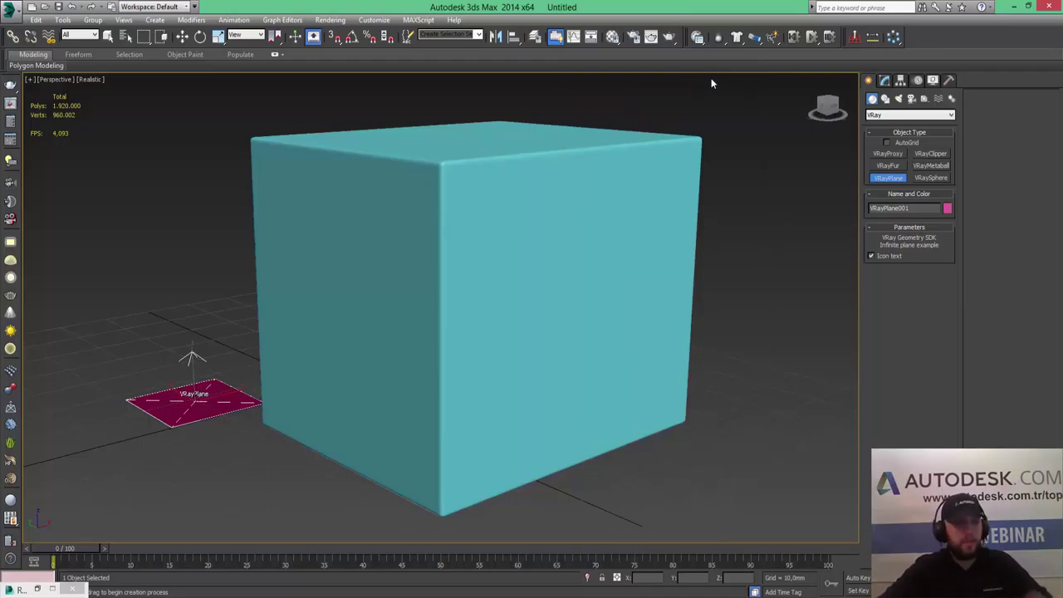
Render the Perspective view with Shift+Q, then minimize the frame buffer and message log.
key("shift+q")
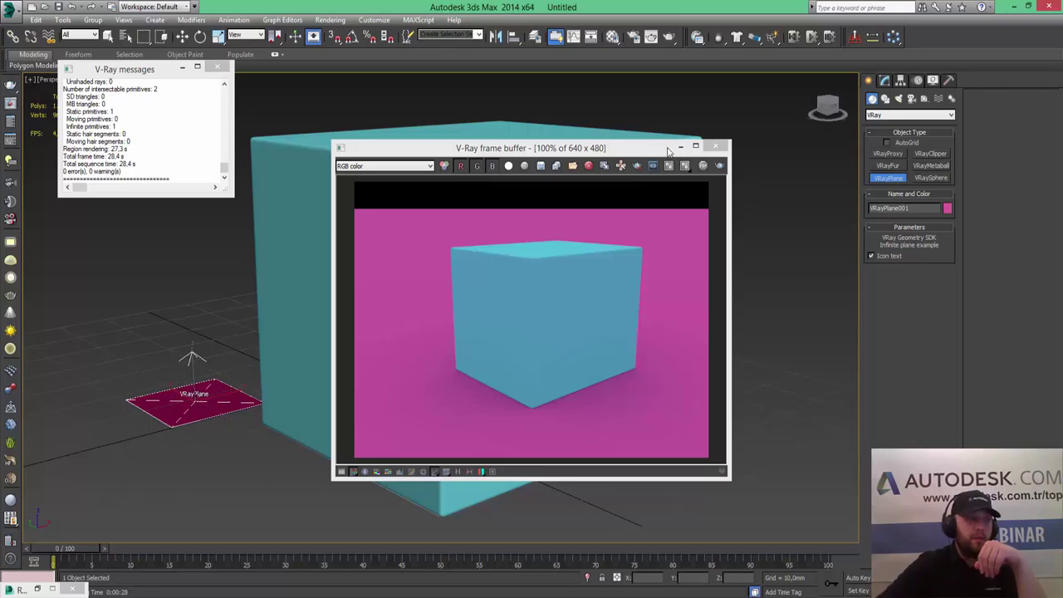
key("super+Down")
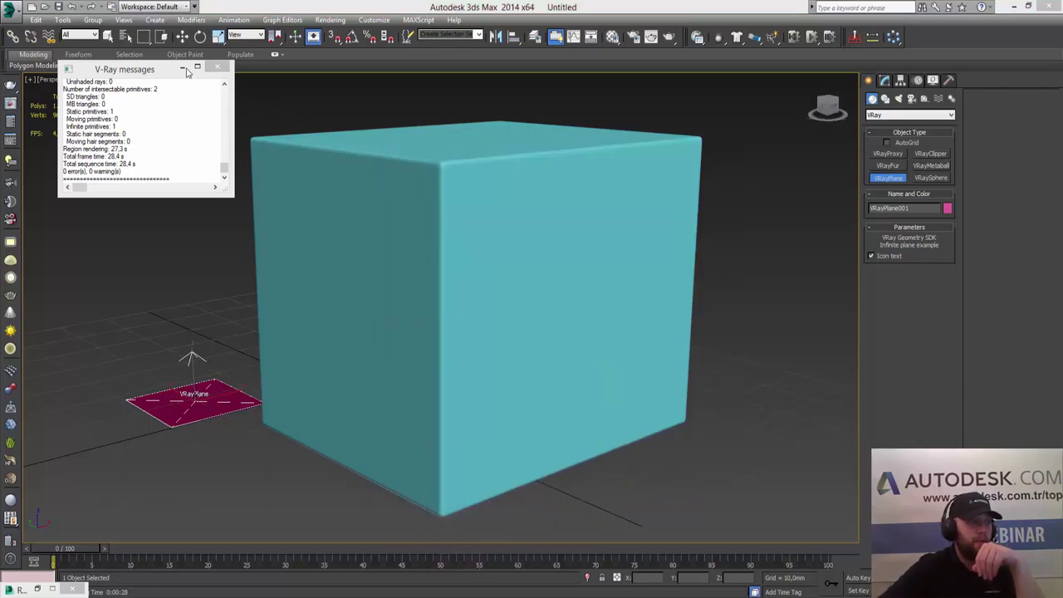
left_click(180, 72)
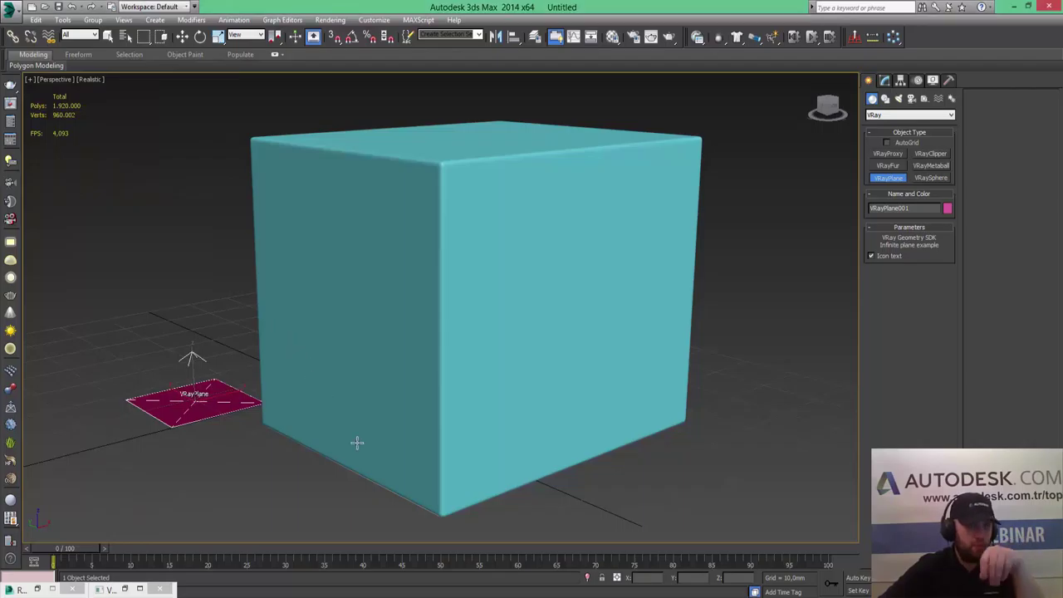
left_click(671, 446)
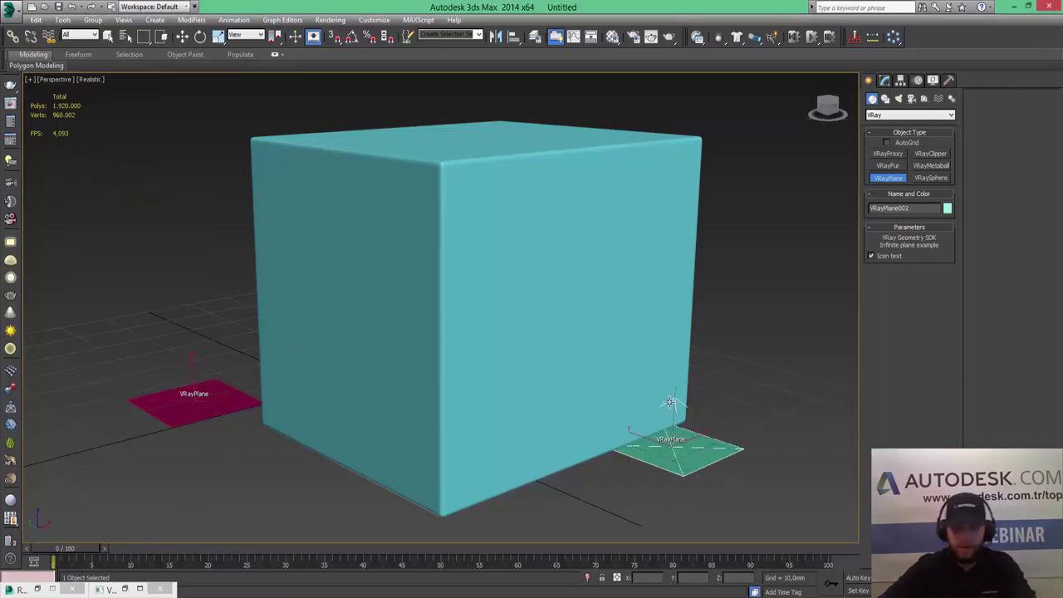
Undo the stray second V-Ray plane, exit creation and select the box.
key("ctrl+z")
right_click(478, 295)
left_click(445, 291)
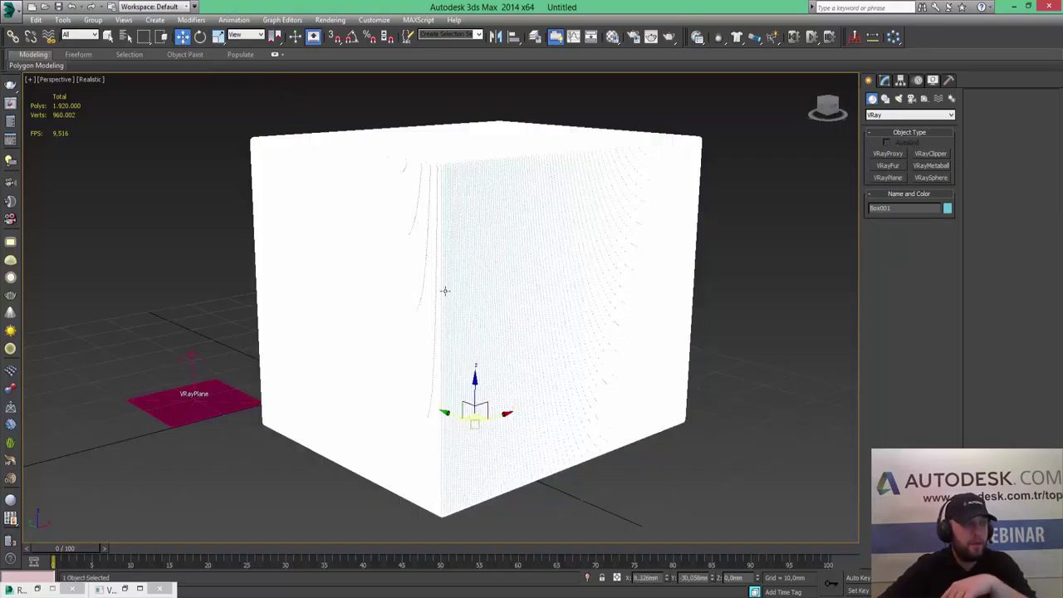
scroll(445, 291, "down", 3)
scroll(445, 290, "down", 3)
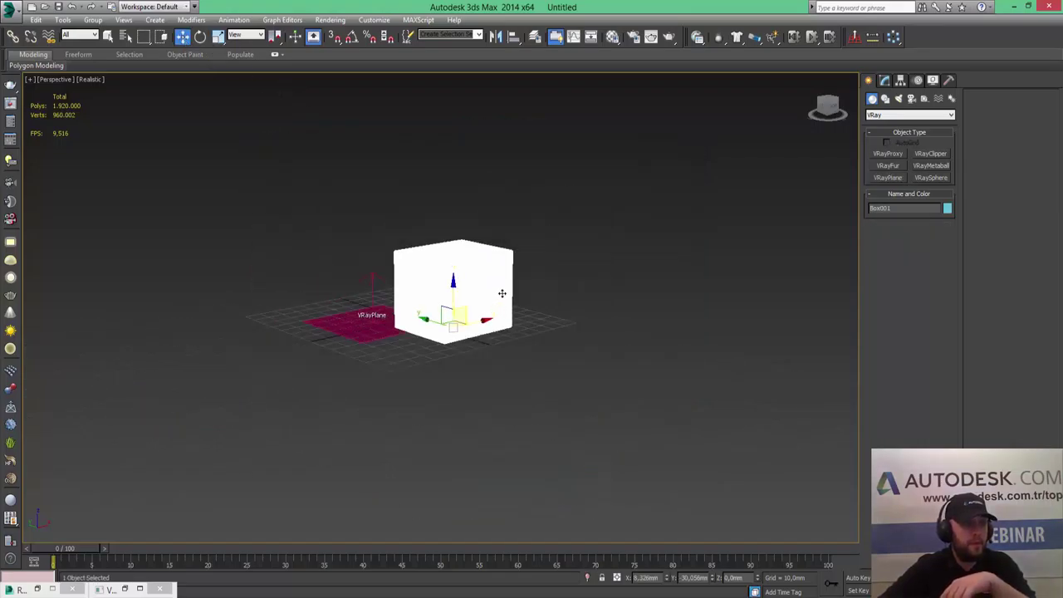
middle_click_drag(453, 320, 406, 352)
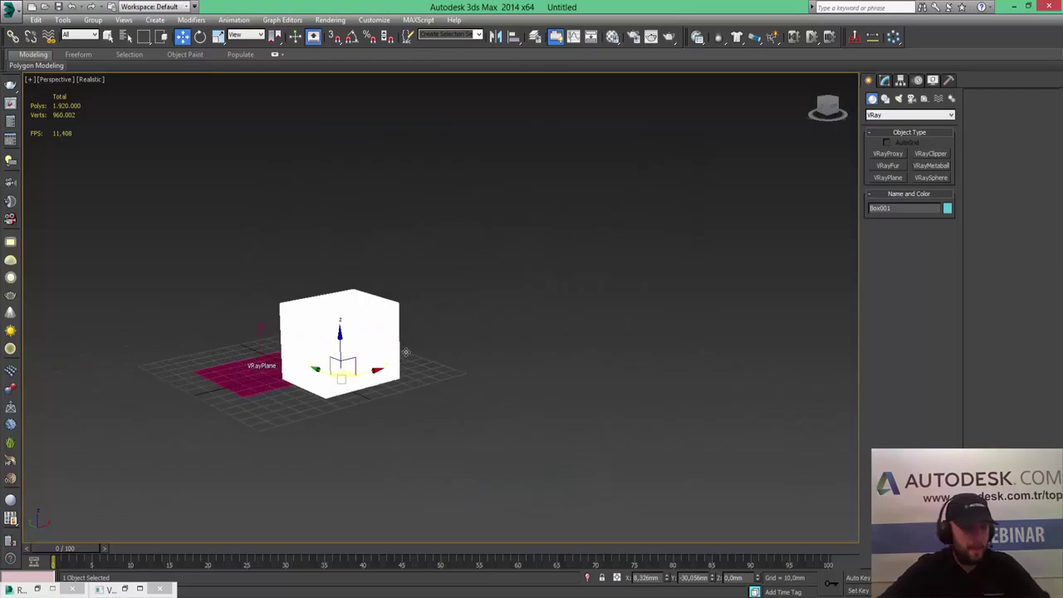
Shift-drag clone the box into a row of six evenly spaced boxes.
mouse_move(420, 365)
left_mouse_down("shift")
mouse_move(502, 333)
mouse_move(538, 334)
left_mouse_up("shift")
double_click(550, 312)
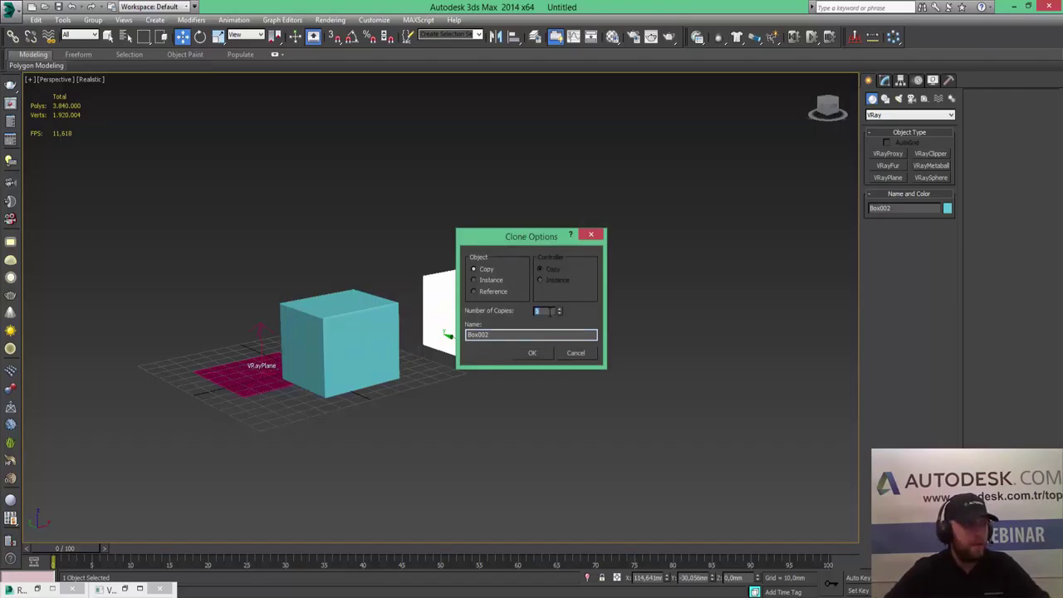
left_click(533, 353)
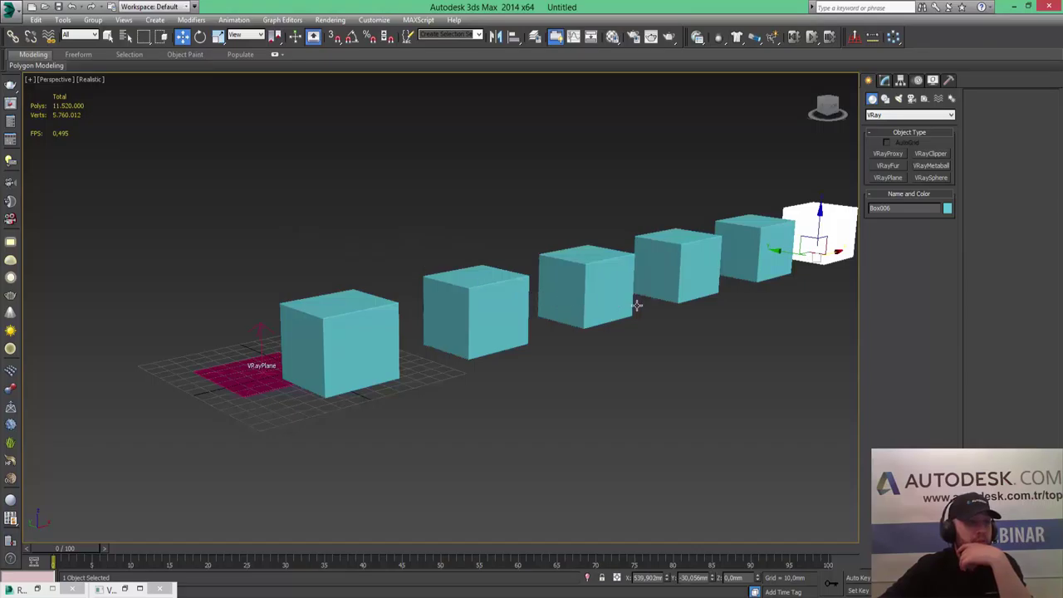
mouse_move(540, 334)
middle_mouse_down()
mouse_move(467, 354)
mouse_move(472, 338)
middle_mouse_up()
left_click(636, 405)
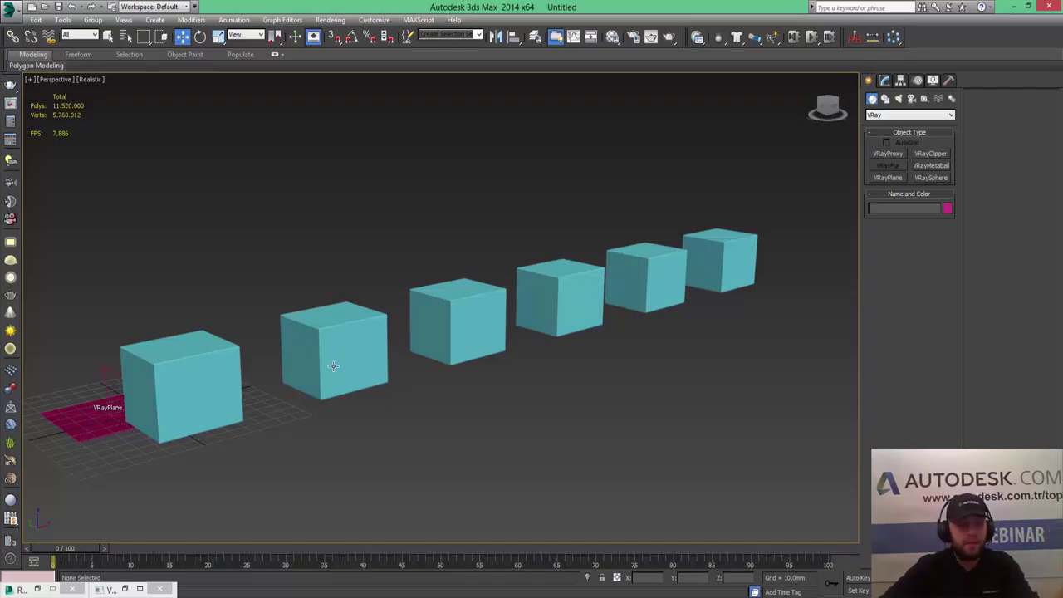
left_click(897, 98)
Draw a VRayLight plane light in the Left viewport.
left_click(893, 116)
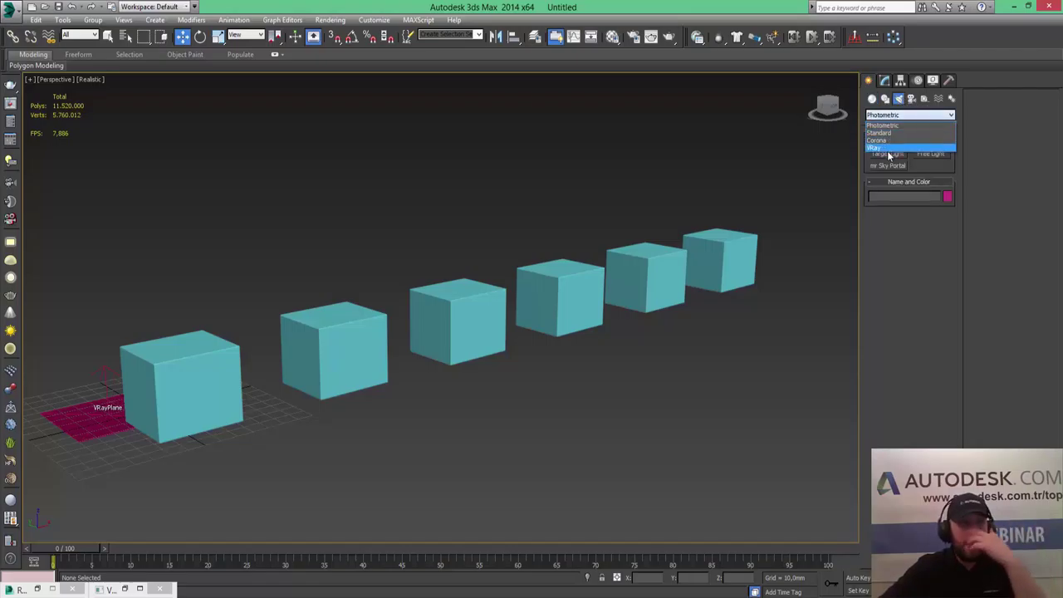
left_click(887, 149)
left_click(889, 155)
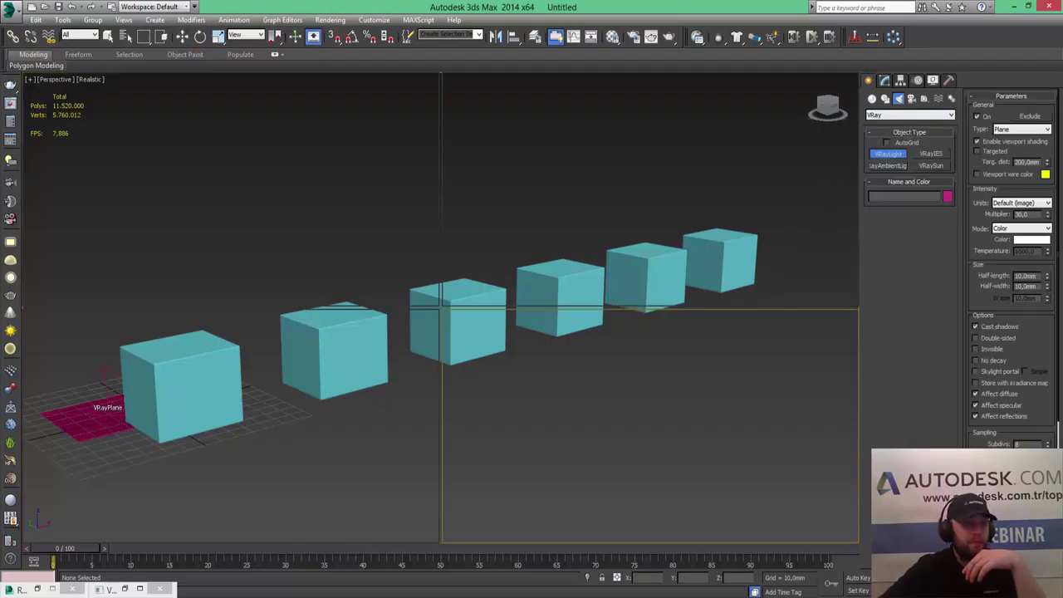
key("alt+w")
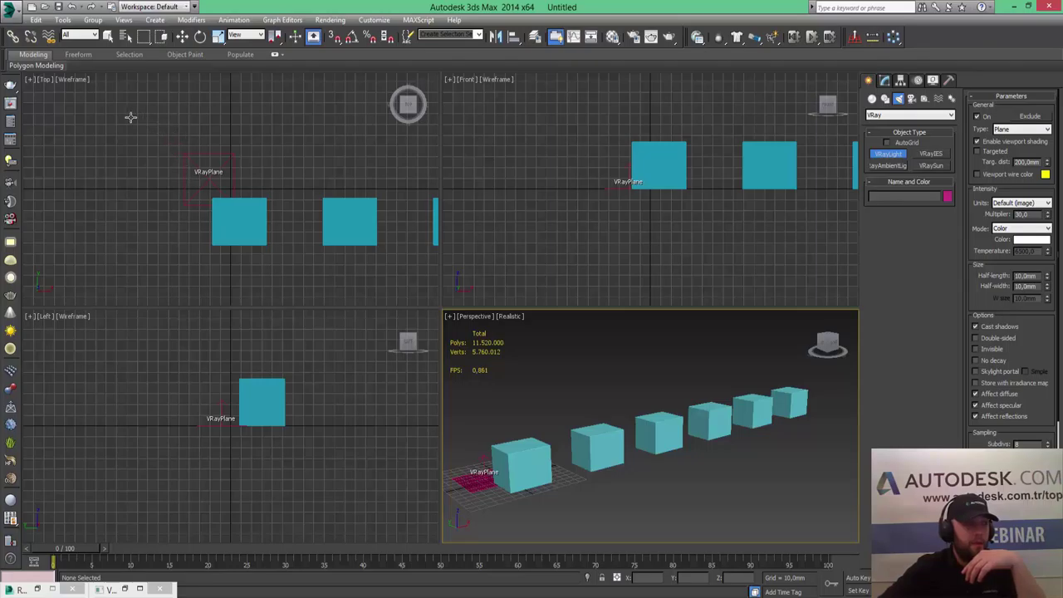
mouse_move(206, 335)
left_mouse_down()
mouse_move(323, 450)
mouse_move(314, 484)
left_mouse_up()
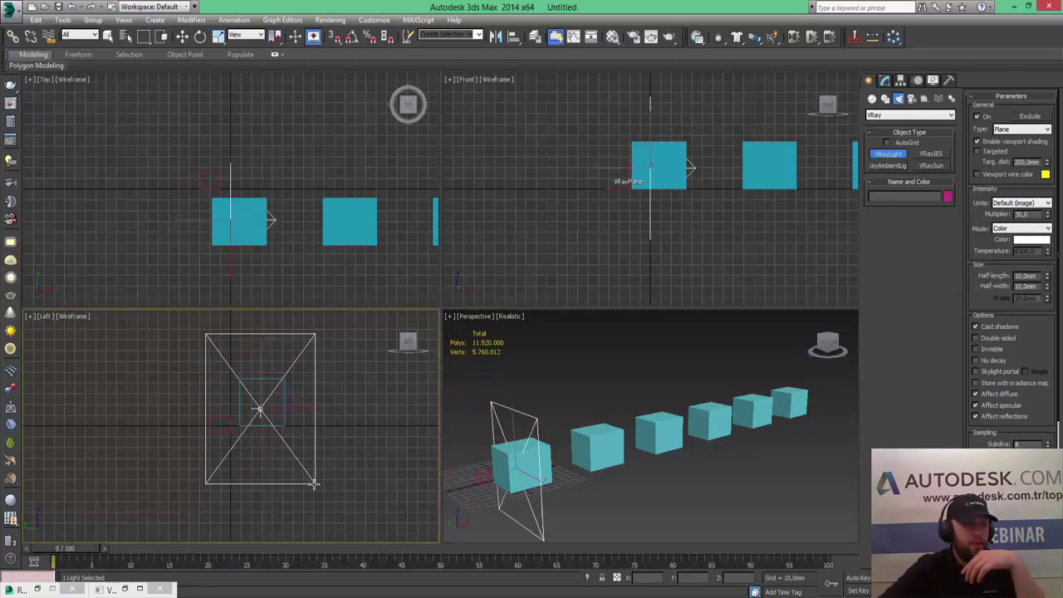
Move the light left of the first box, raise it and rotate it toward the row.
left_click(182, 36)
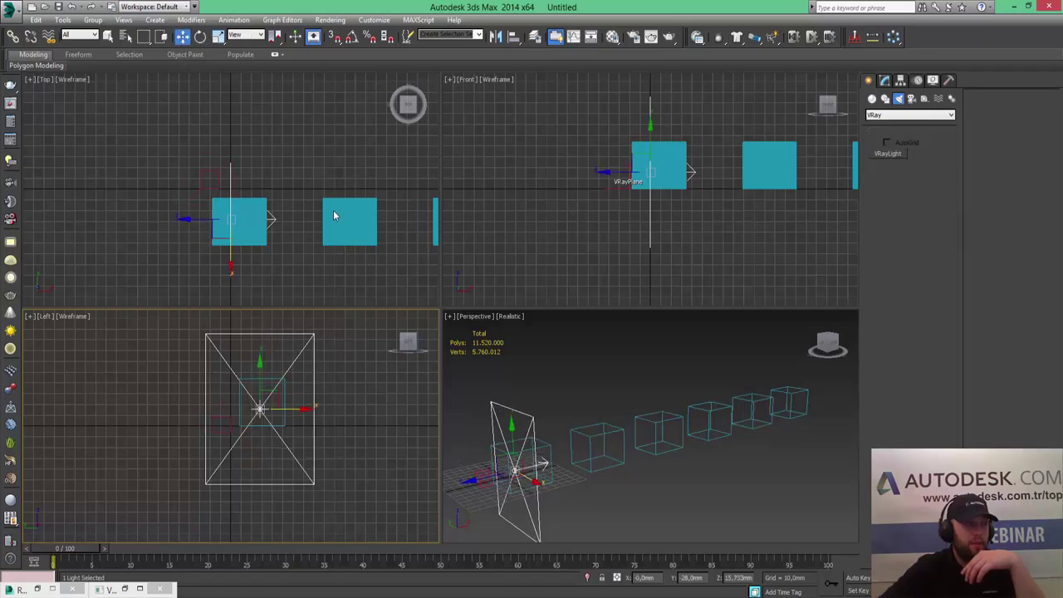
left_click(268, 218)
left_click_drag(230, 230, 189, 239)
scroll(359, 365, "down", 5)
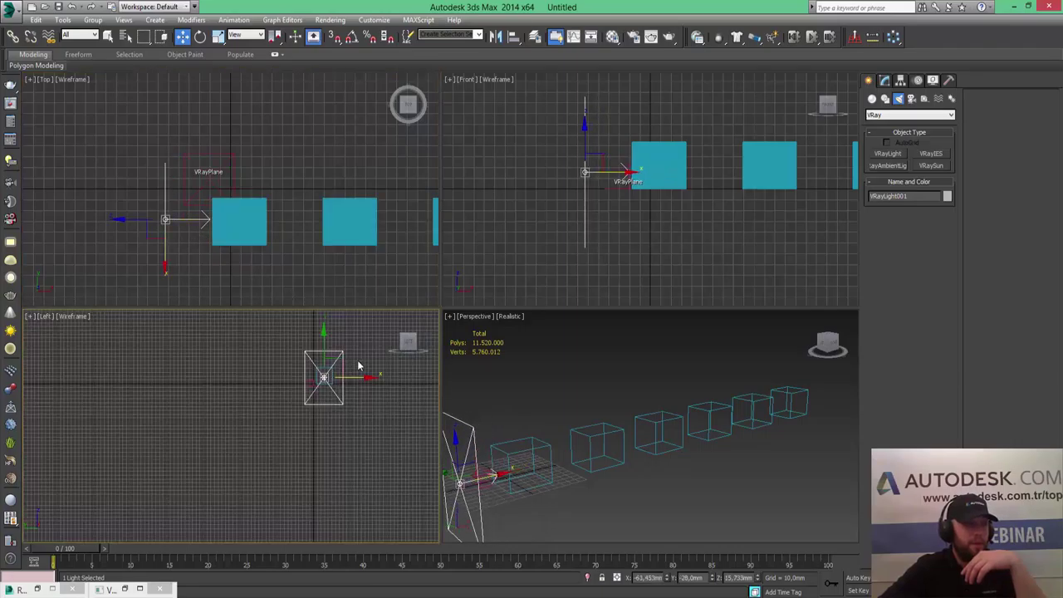
scroll(359, 366, "down", 3)
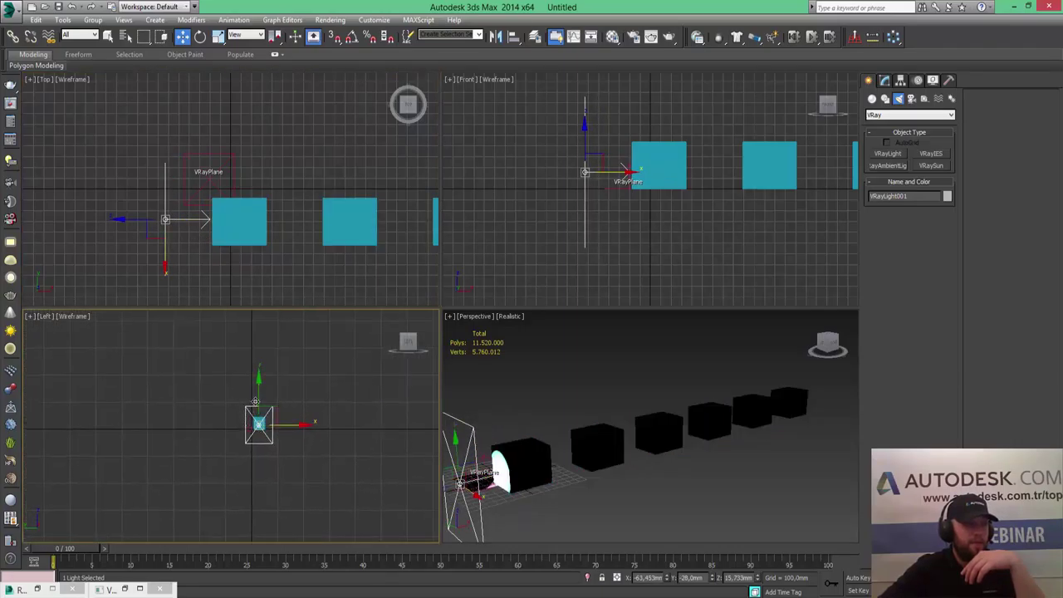
mouse_move(259, 395)
left_mouse_down()
mouse_move(258, 367)
mouse_move(258, 400)
left_mouse_up()
left_click(200, 36)
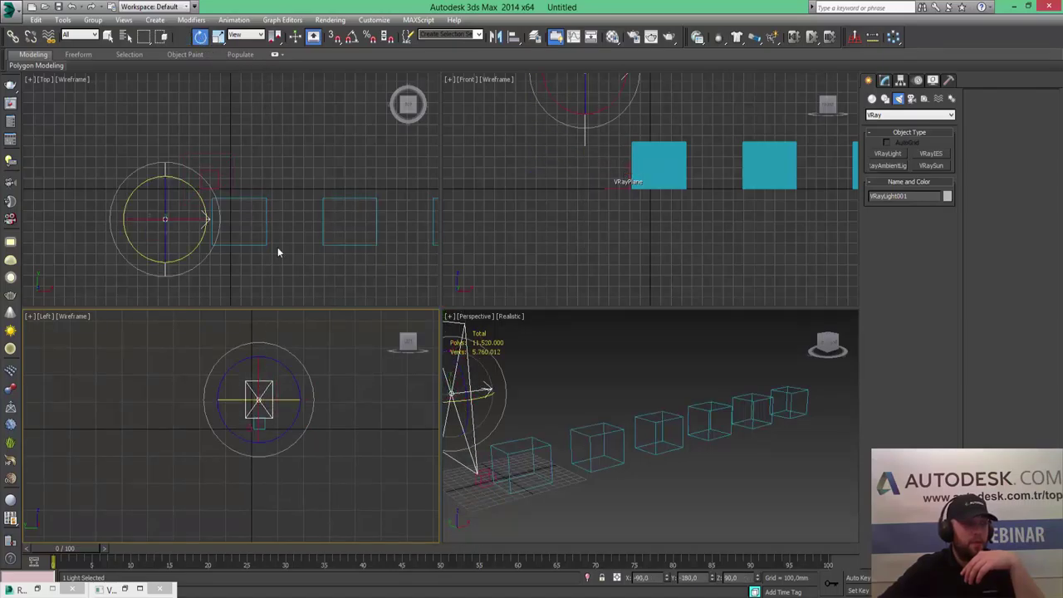
left_click_drag(258, 384, 532, 431)
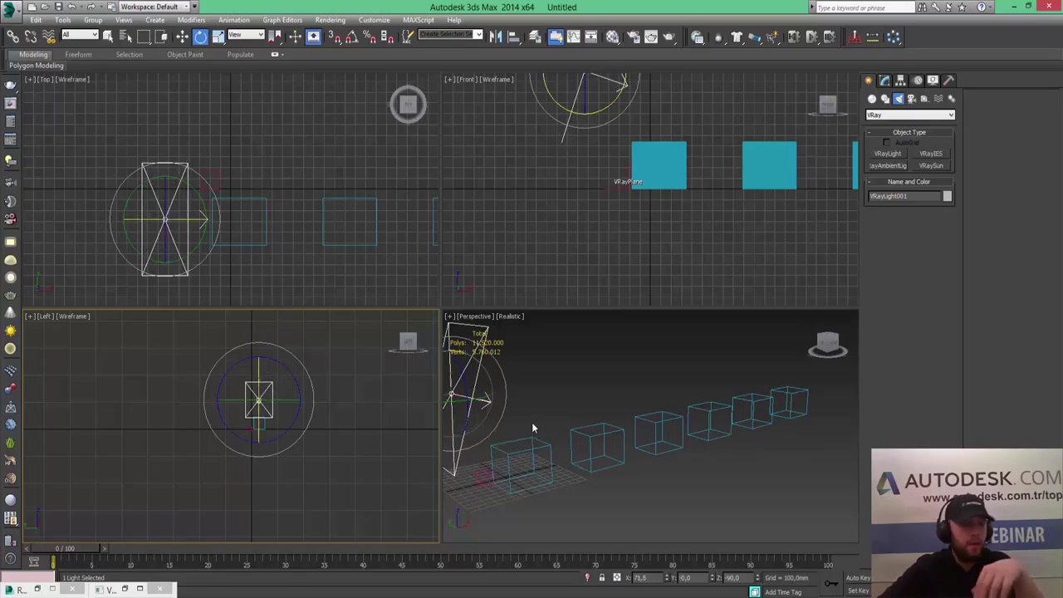
Uncheck GI environment on the V-Ray tab, close Render Setup, and open the Material Editor.
left_click(329, 19)
left_click(343, 46)
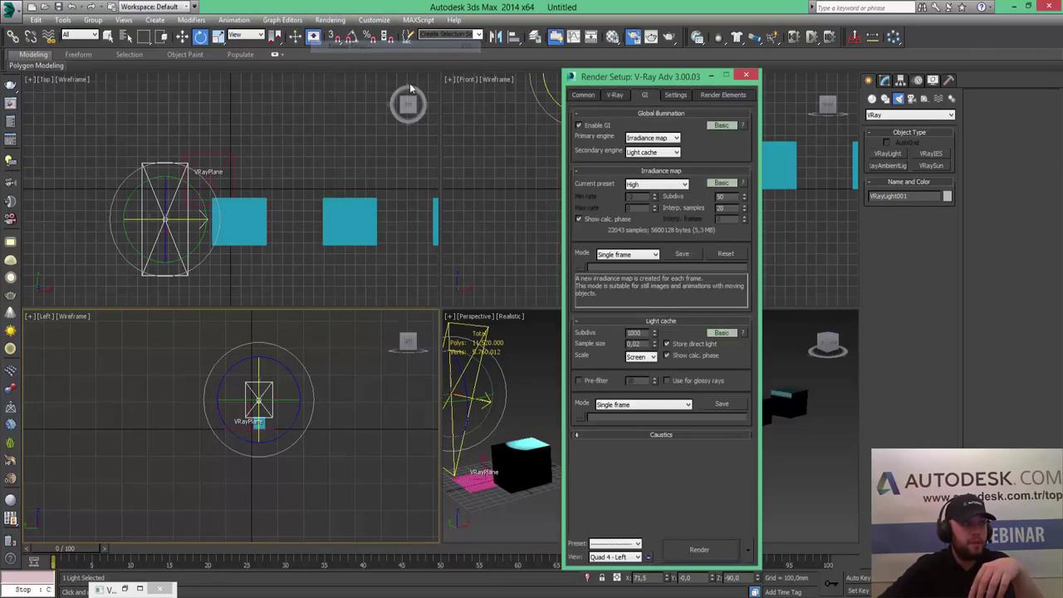
left_click(614, 94)
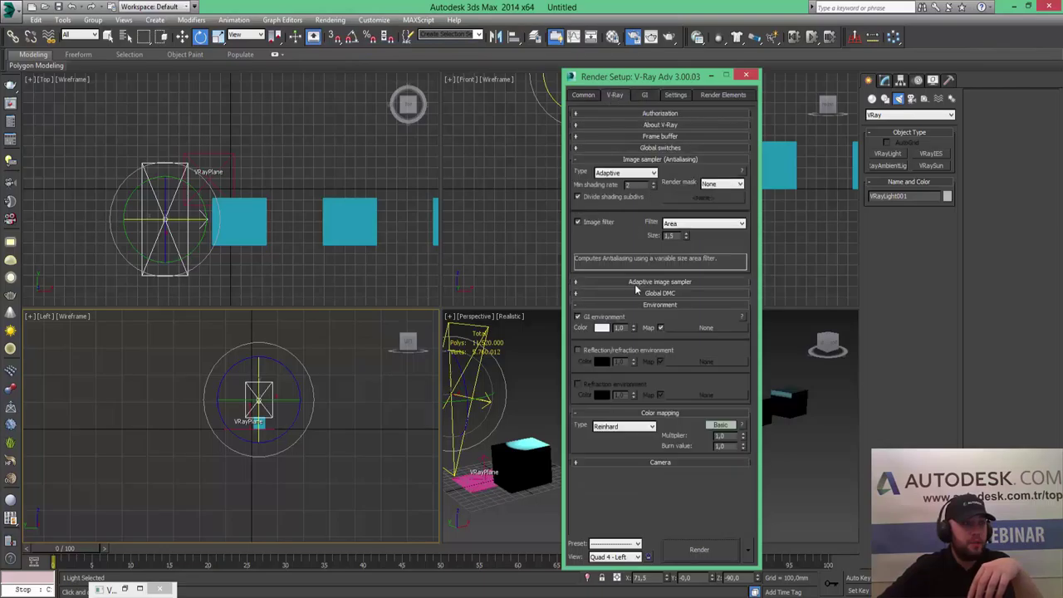
left_click(579, 316)
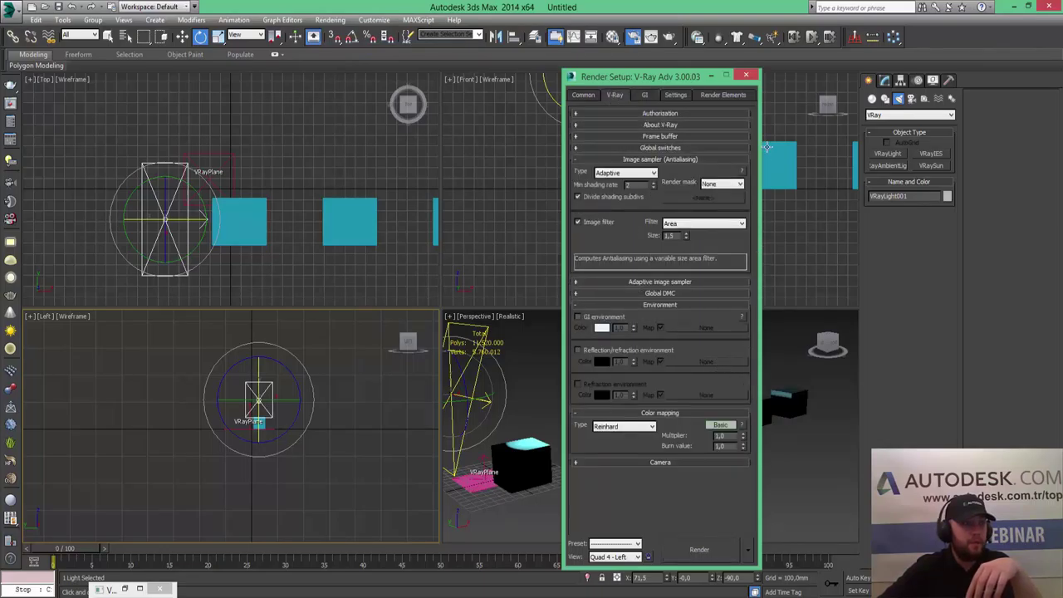
left_click(747, 76)
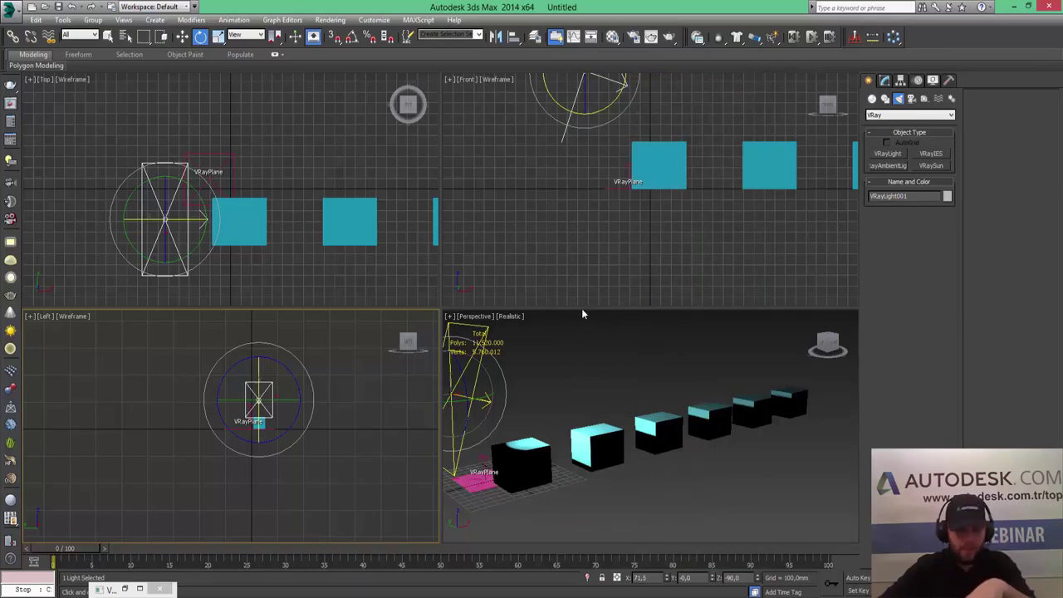
key("m")
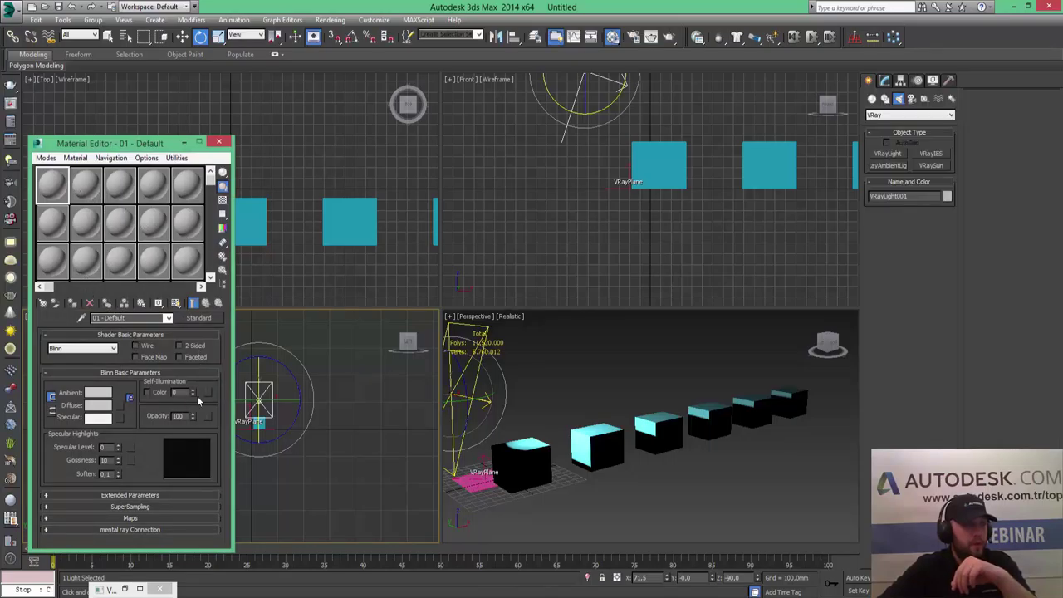
Make 01 - Default a VRayMtl with white reflection, glossiness 0,9 and subdivs 16.
left_click(200, 317)
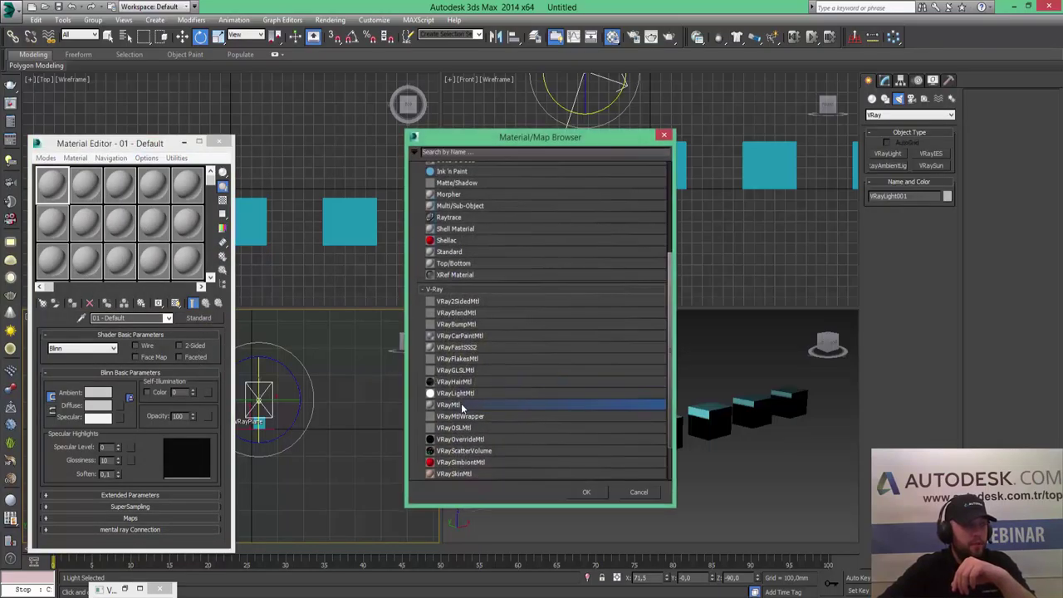
double_click(463, 404)
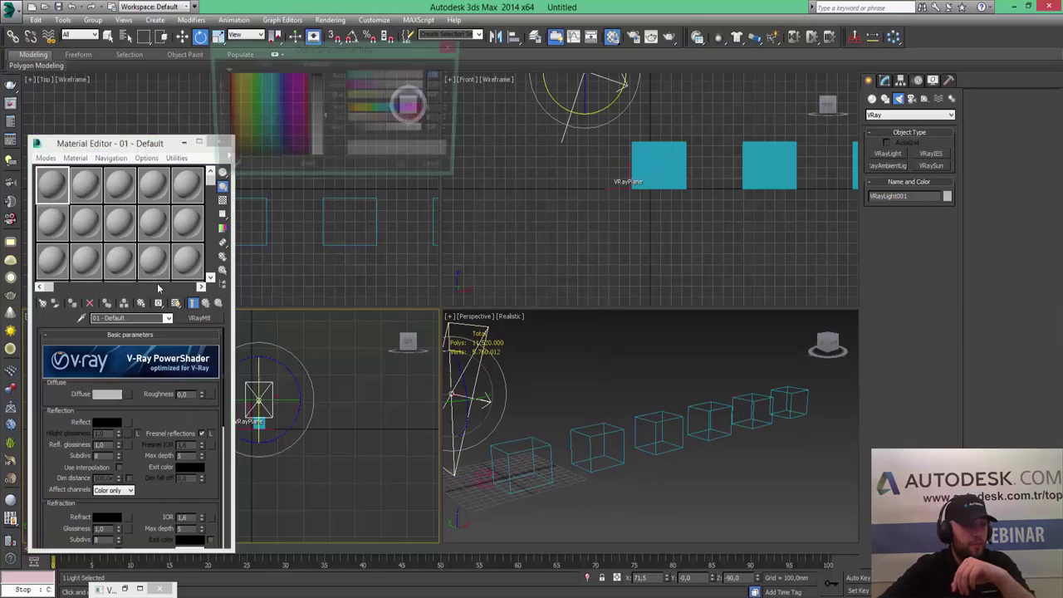
left_click(446, 170)
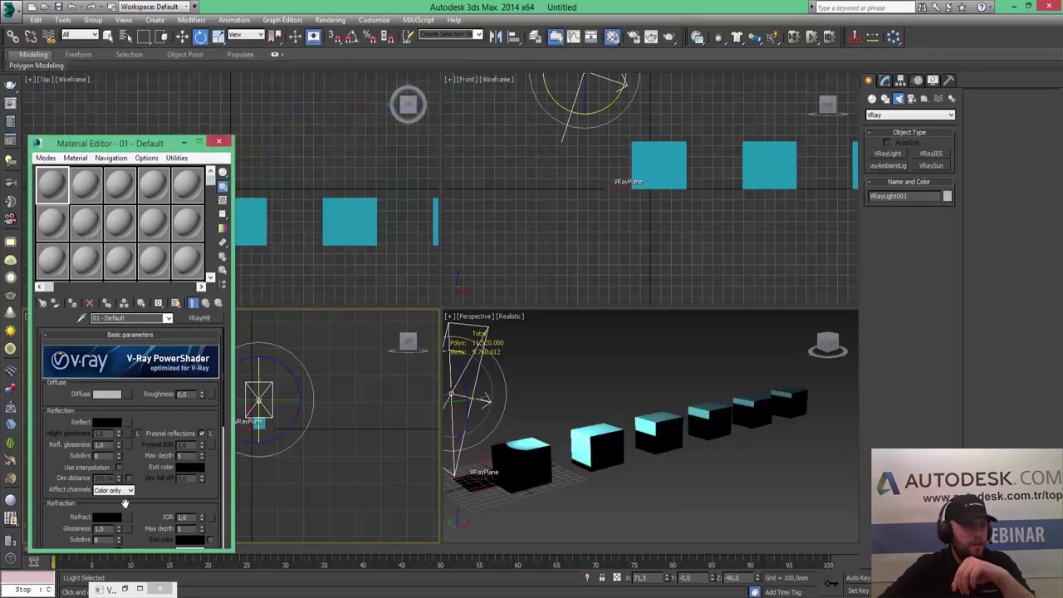
left_click(113, 422)
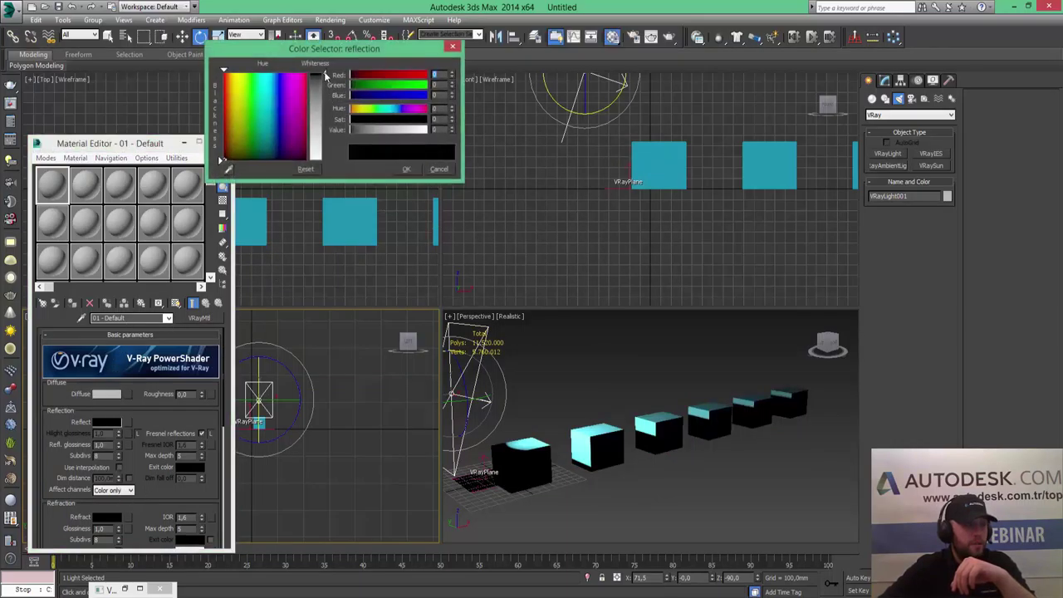
left_click_drag(324, 74, 316, 156)
left_click(406, 169)
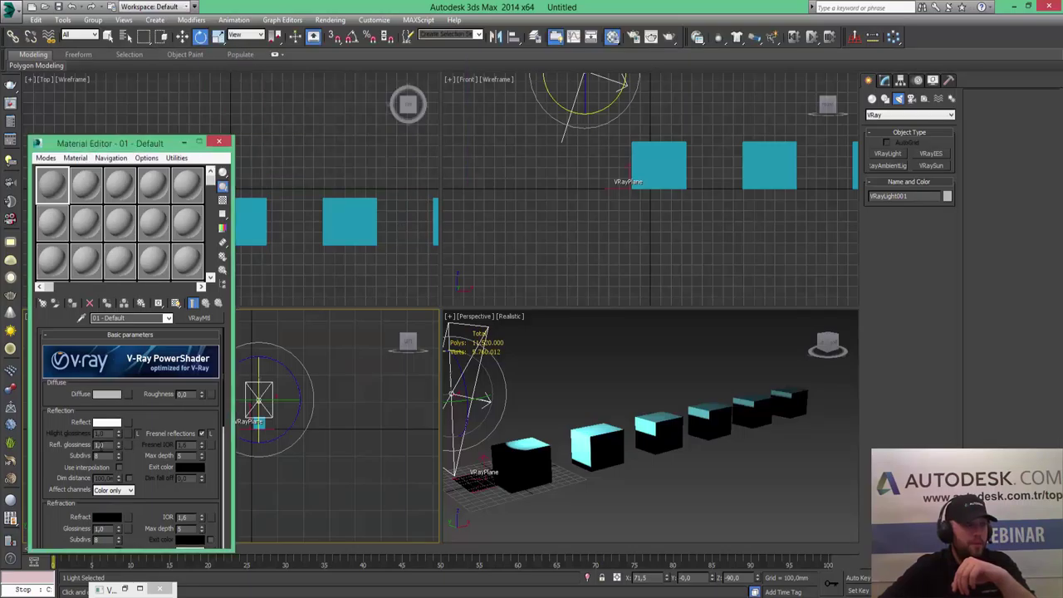
type("0,9")
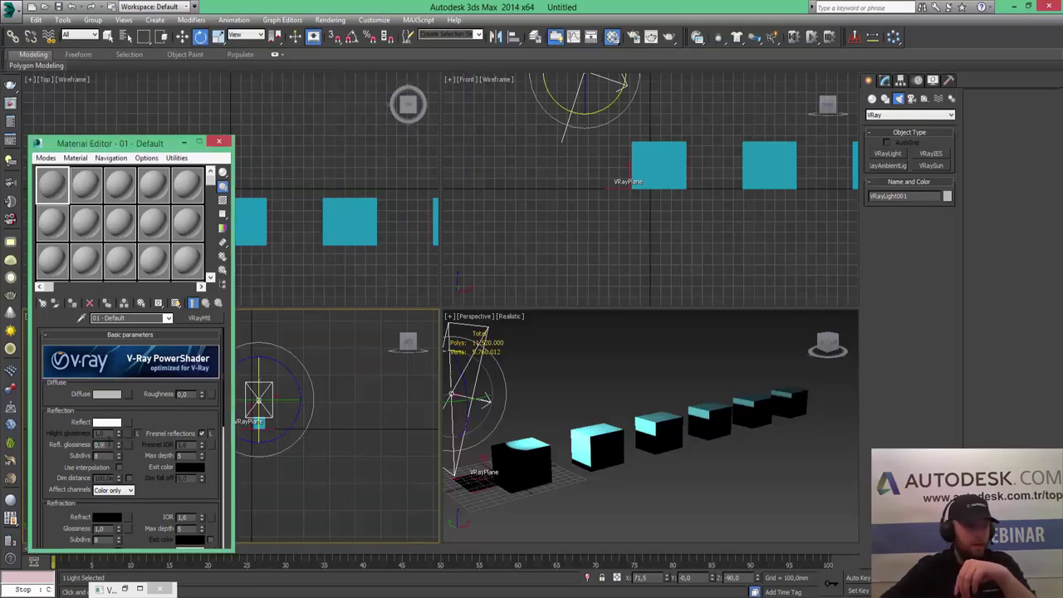
key("Return")
type("16")
key("Return")
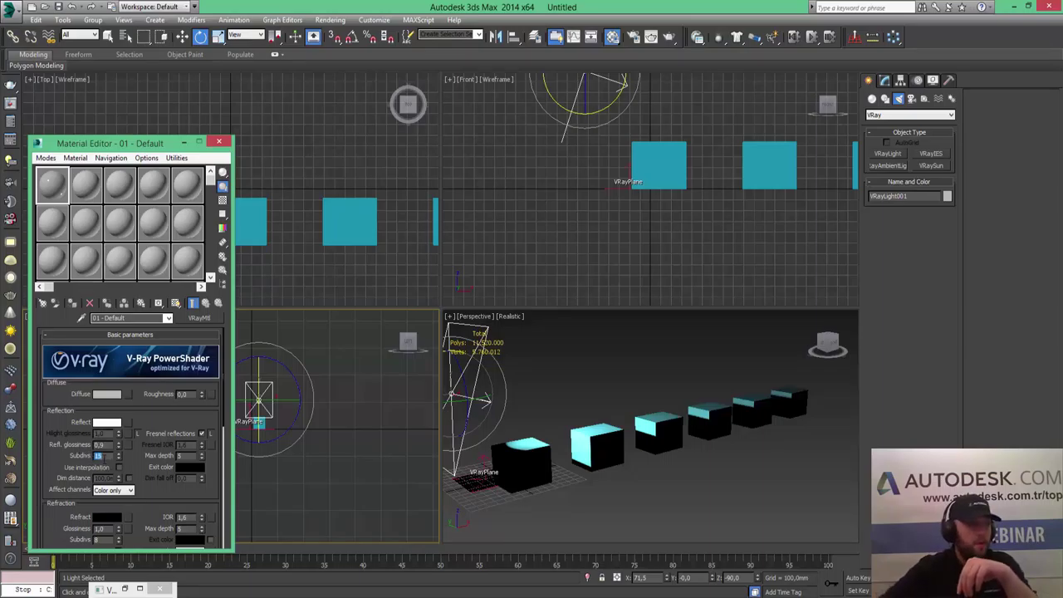
Switch the BRDF to Phong with anisotropy 0.45 rotated 45 degrees.
left_click_drag(55, 527, 75, 244)
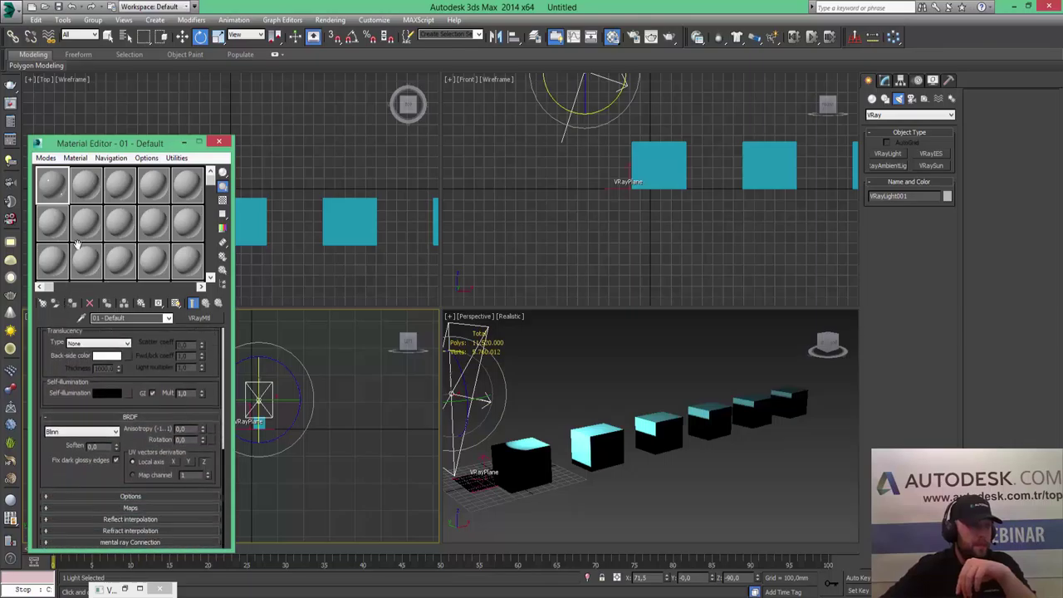
left_click(73, 438)
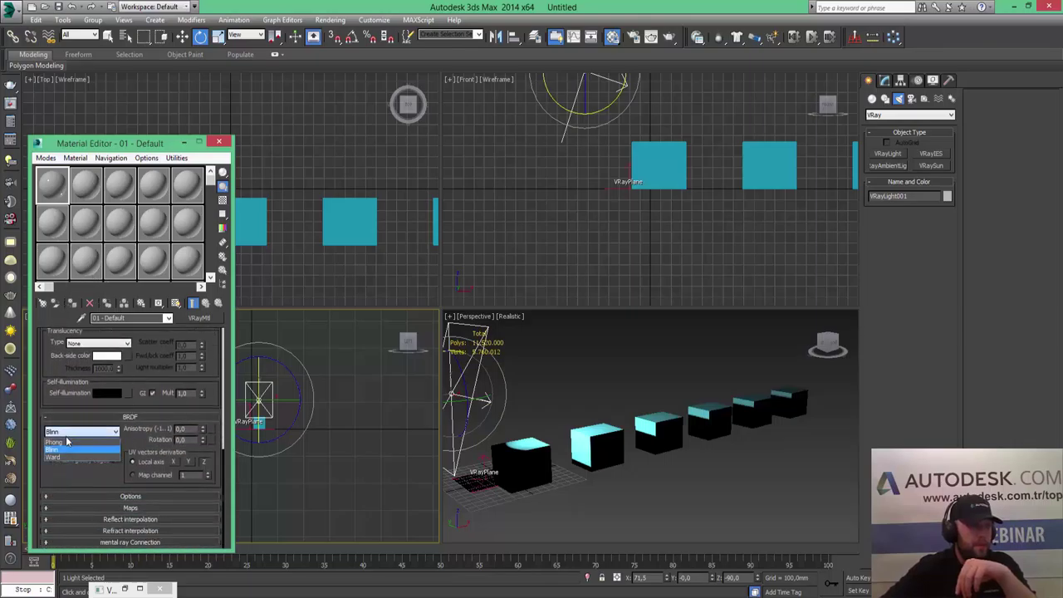
left_click(75, 441)
left_click(180, 428)
type("0,45")
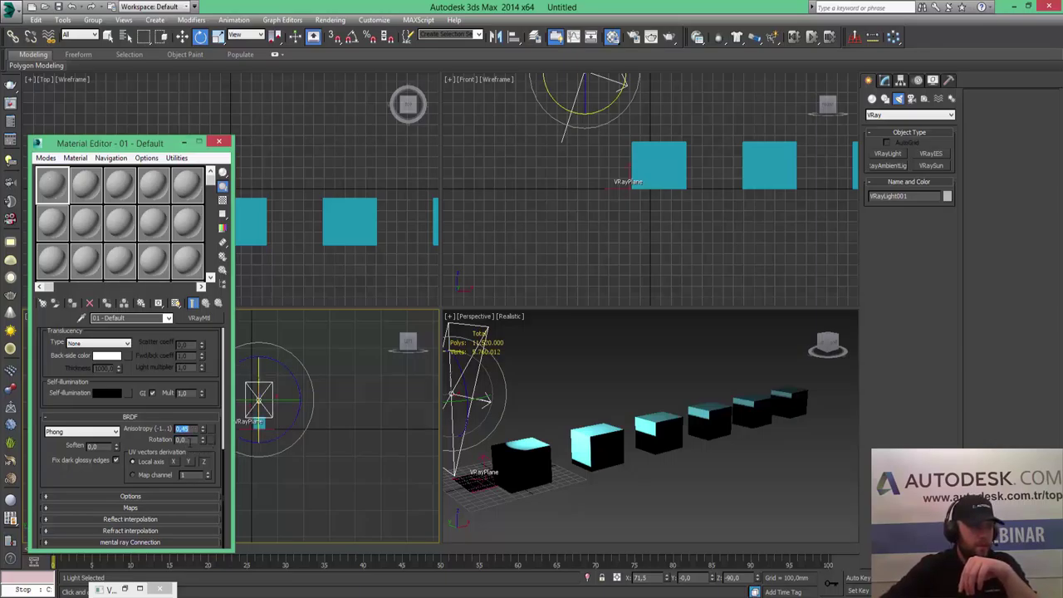
left_click(193, 440)
type("45")
key("Return")
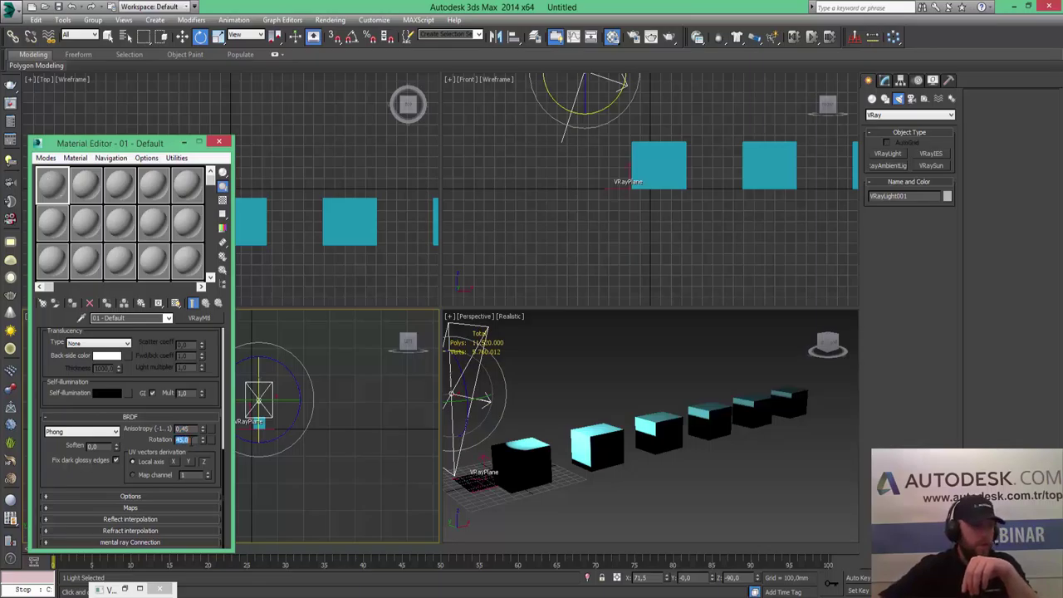
scroll(153, 393, "up", 3)
scroll(178, 473, "up", 3)
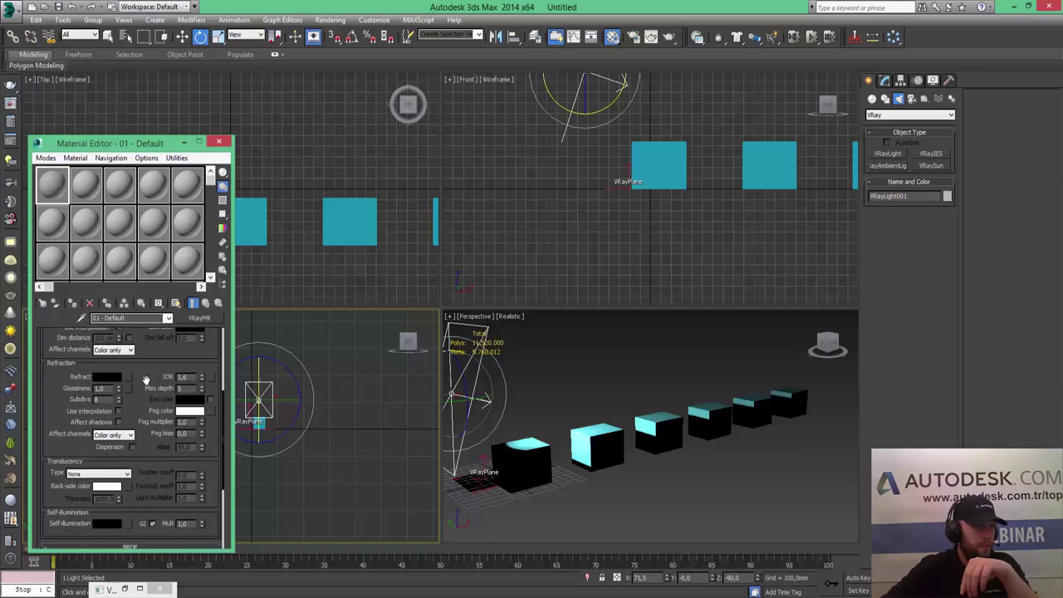
scroll(145, 379, "up", 5)
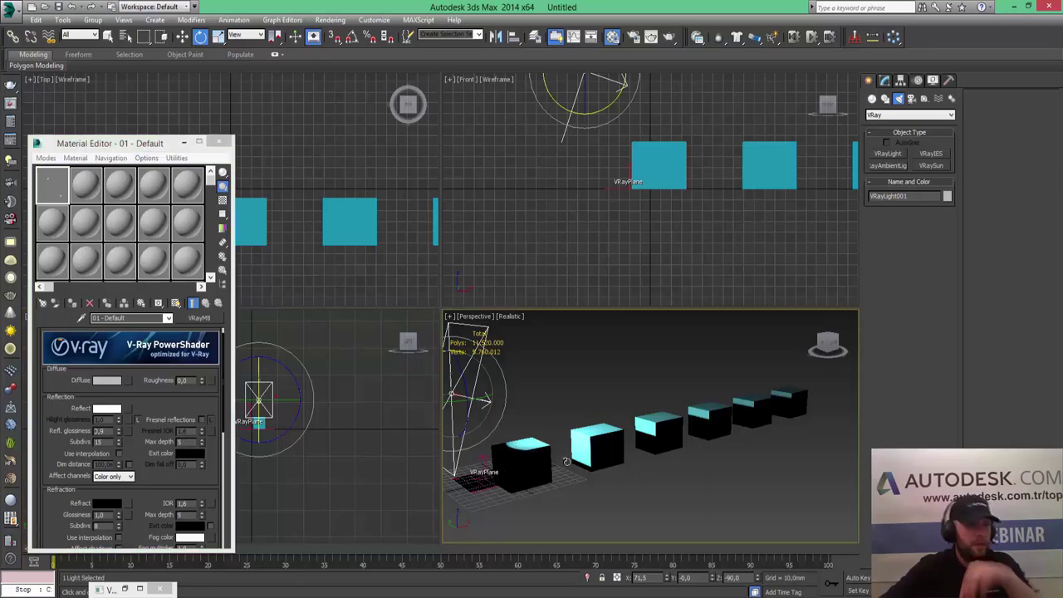
Select all six boxes and assign the 01 - Default VRayMtl to them.
left_click(532, 450)
left_click(610, 442, "ctrl")
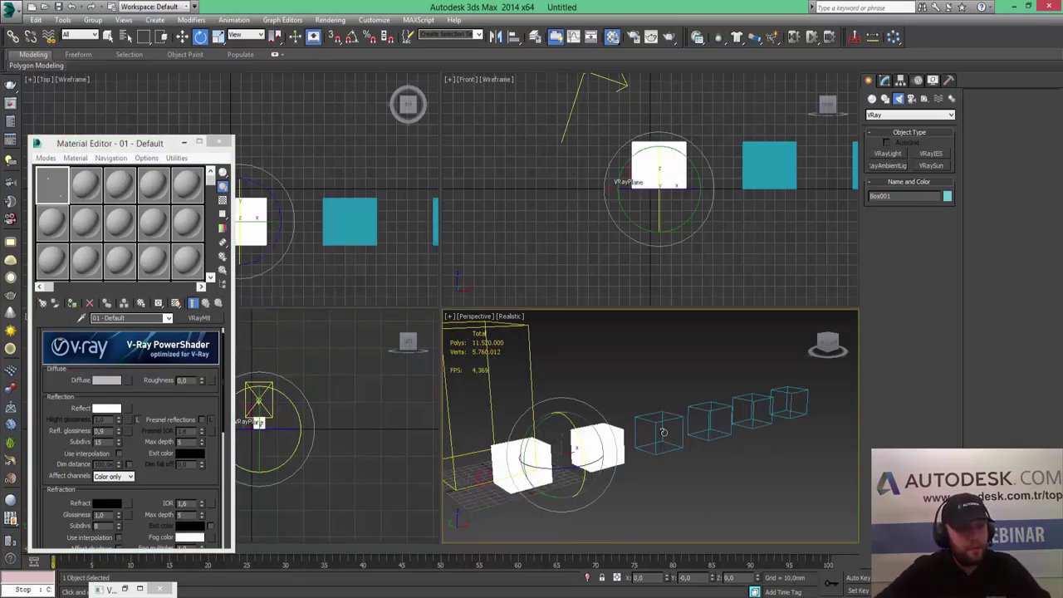
left_click(677, 429, "ctrl")
left_click(715, 417, "ctrl")
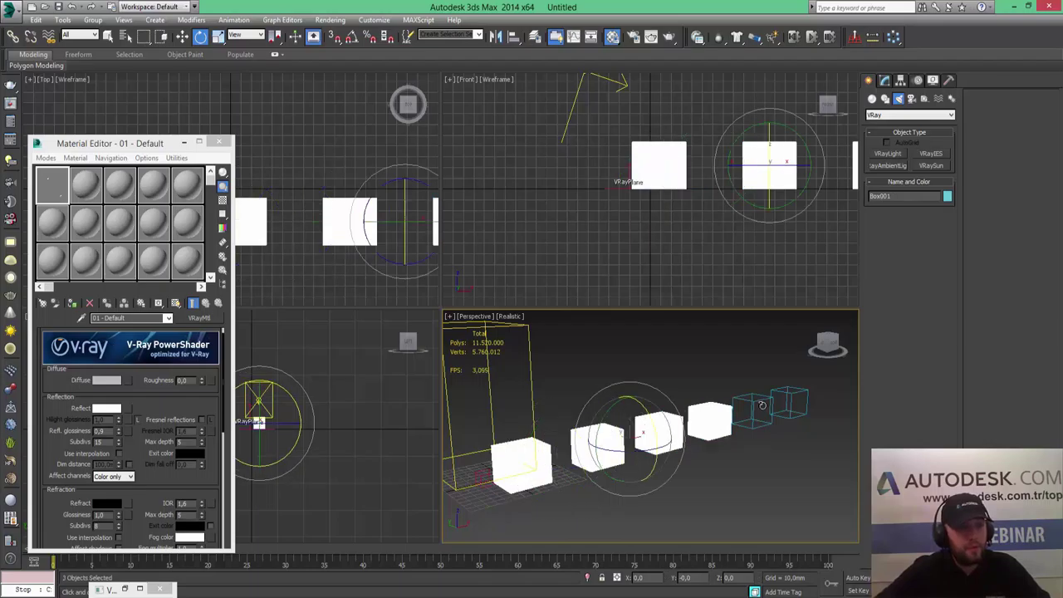
left_click(760, 405, "ctrl")
left_click(795, 397, "ctrl")
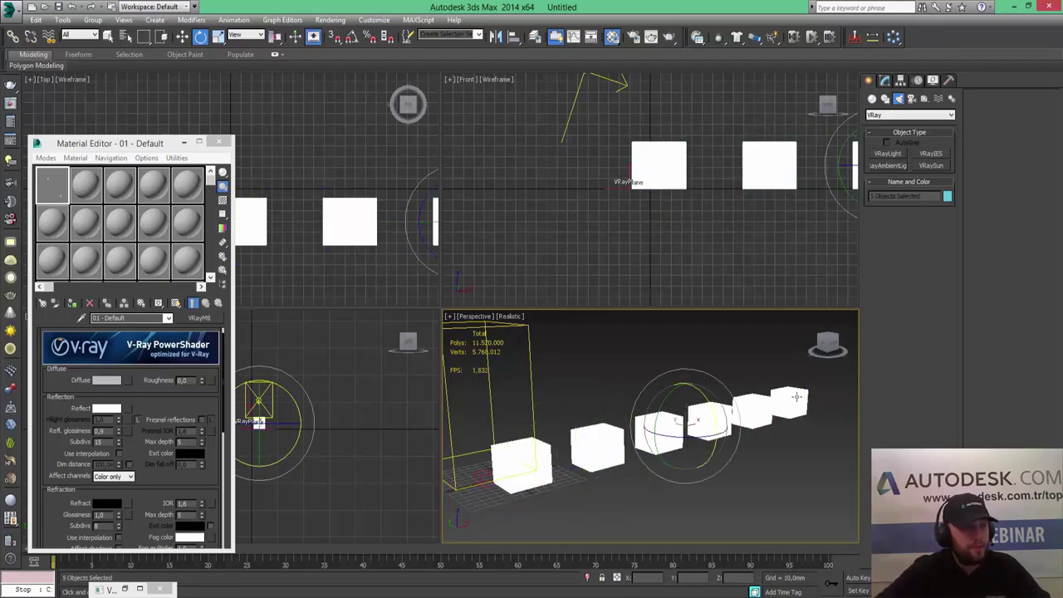
left_click(73, 303)
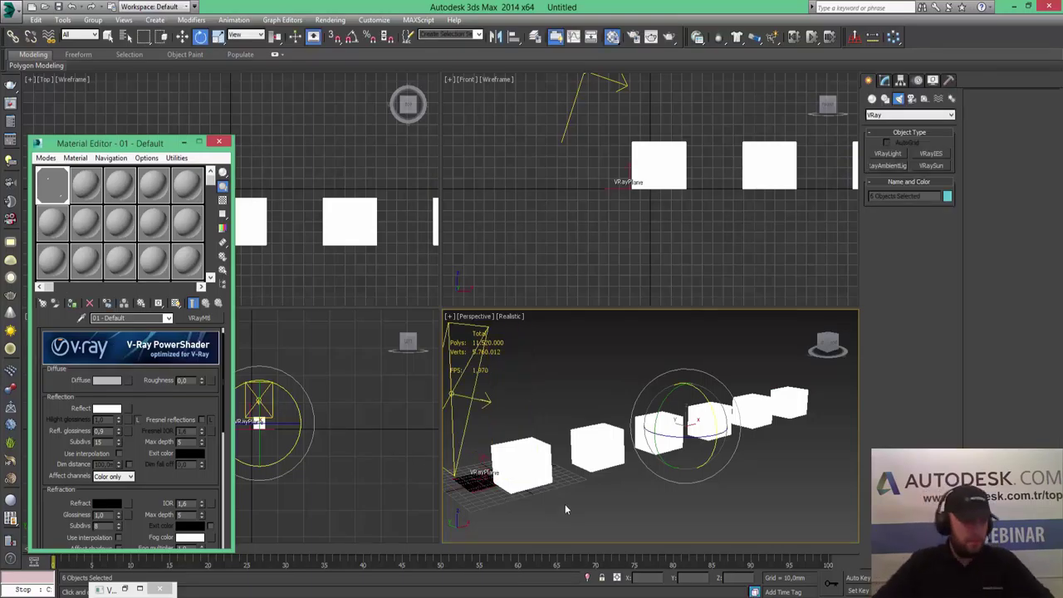
Render the scene to the V-Ray frame buffer, showing six white boxes lit pink on the plane.
key("shift+q")
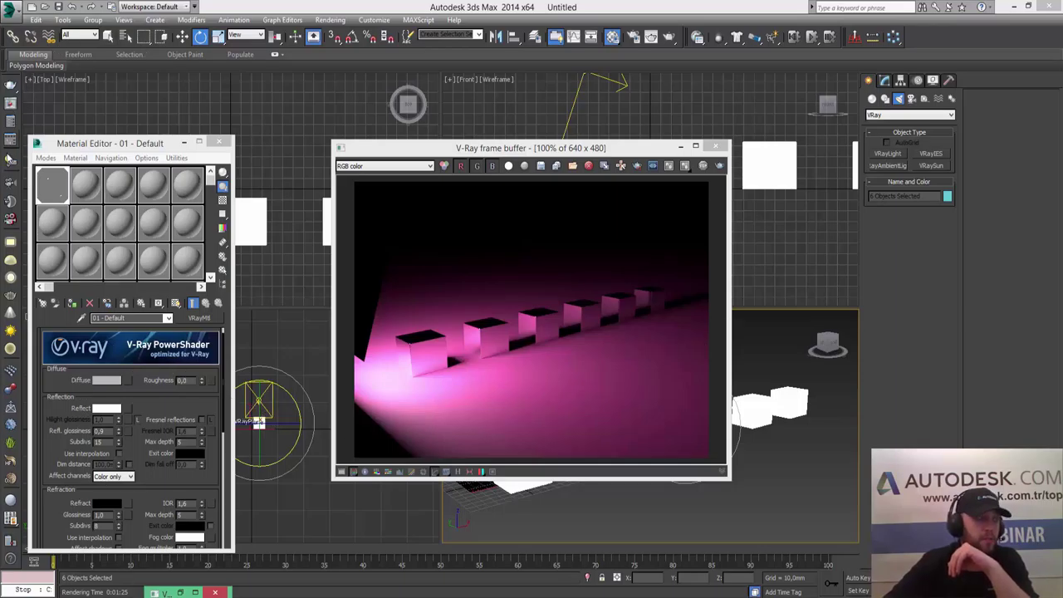
Set VRayLight001's shadow subdivisions from 8 to 32 in the V-Ray Light Lister.
left_click(10, 159)
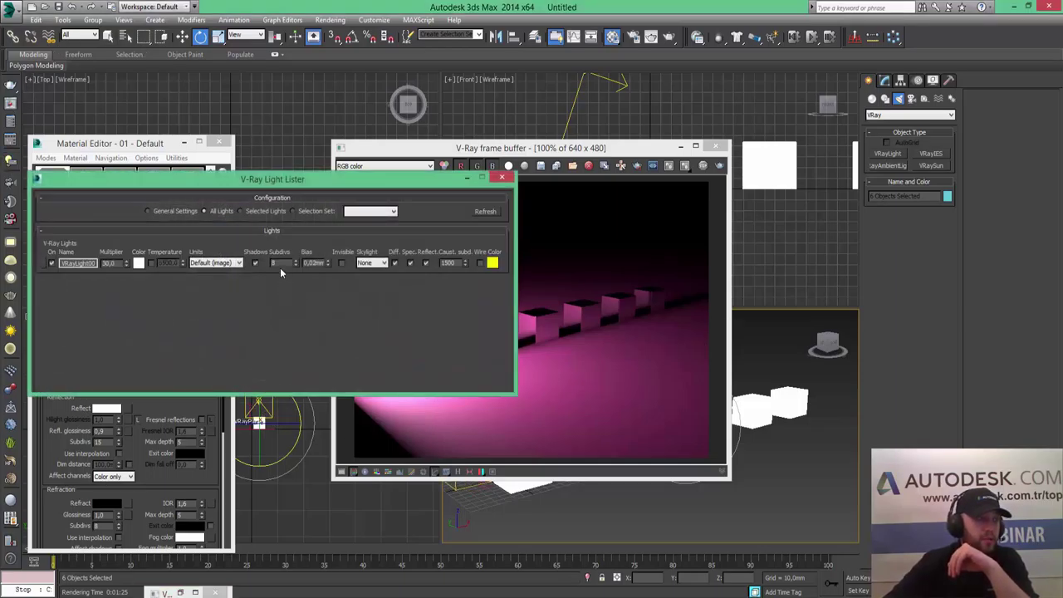
double_click(275, 263)
type("32")
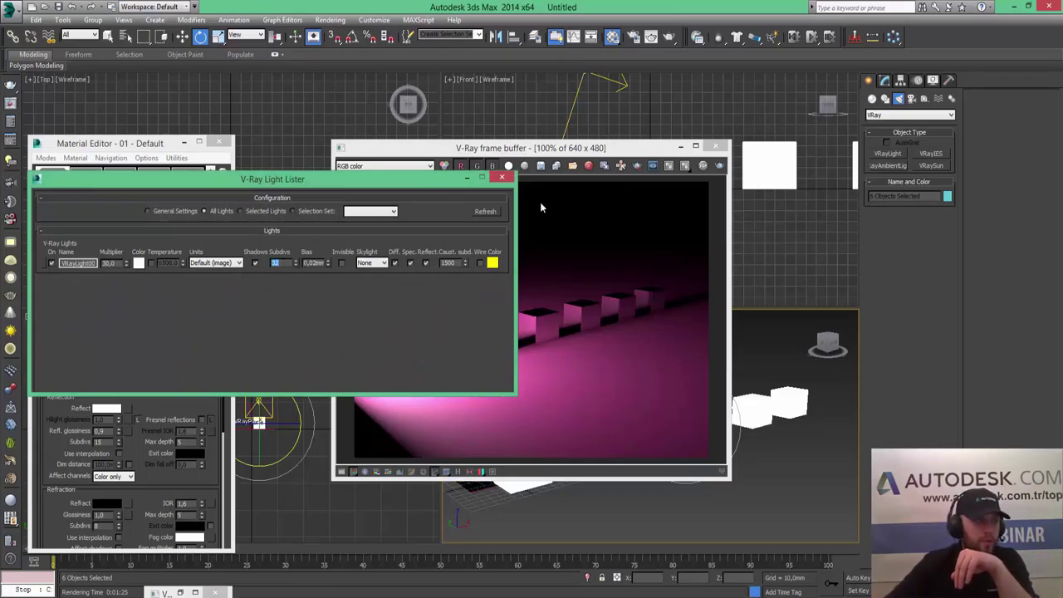
left_click(502, 177)
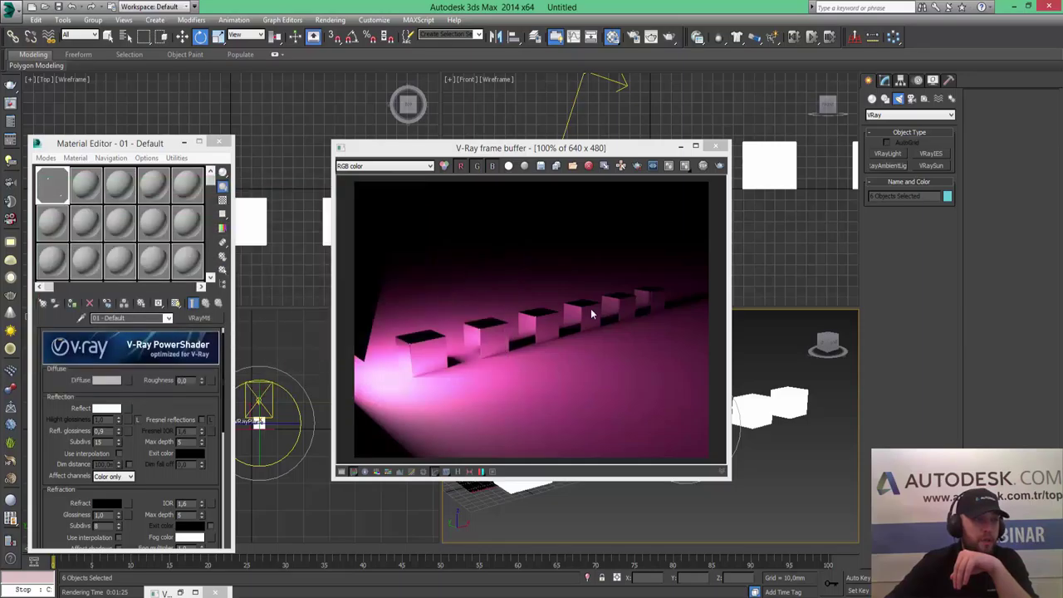
In Render Setup, set the V-Ray image sampler's Min shading rate to 4 and re-render.
left_click(330, 19)
left_click(349, 47)
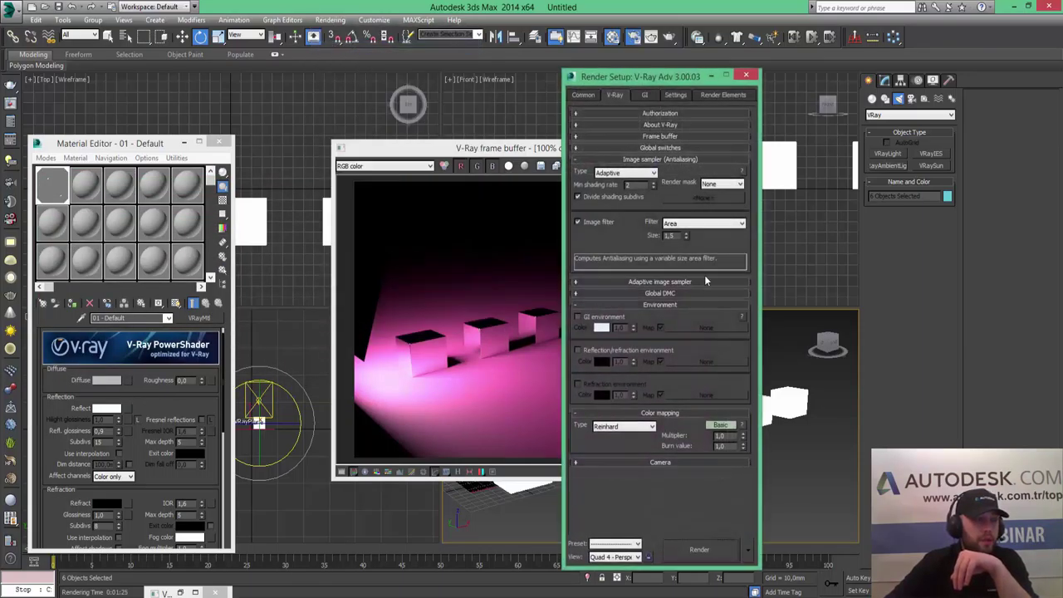
left_click(643, 95)
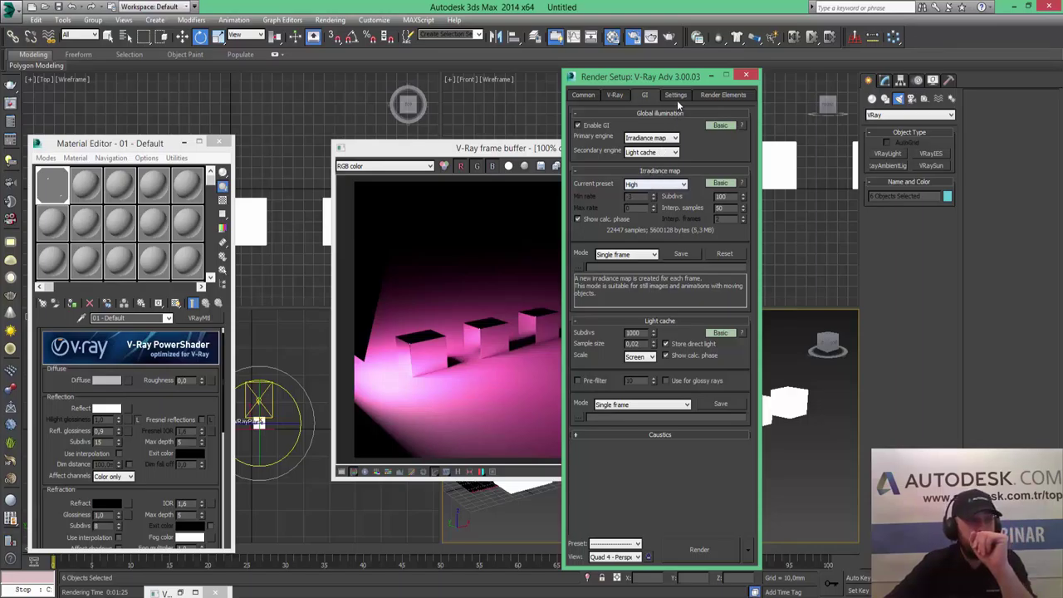
left_click(622, 97)
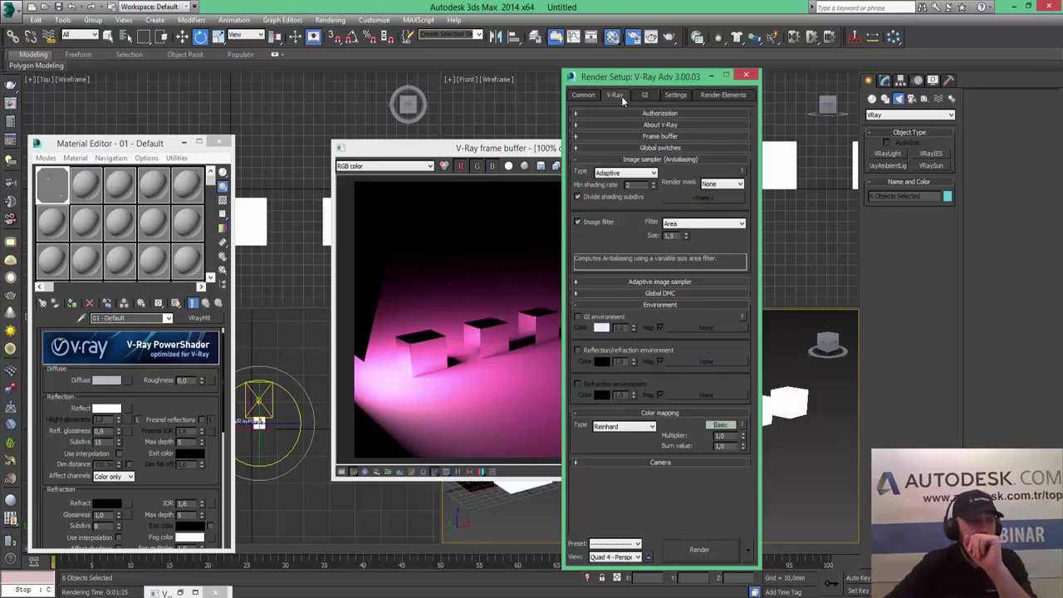
double_click(637, 186)
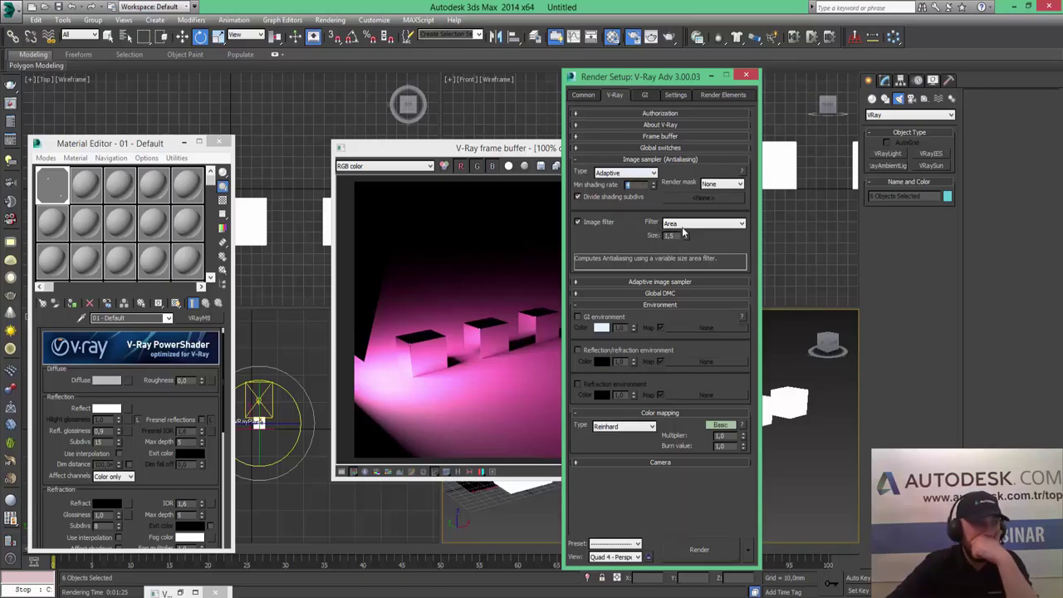
left_click(698, 552)
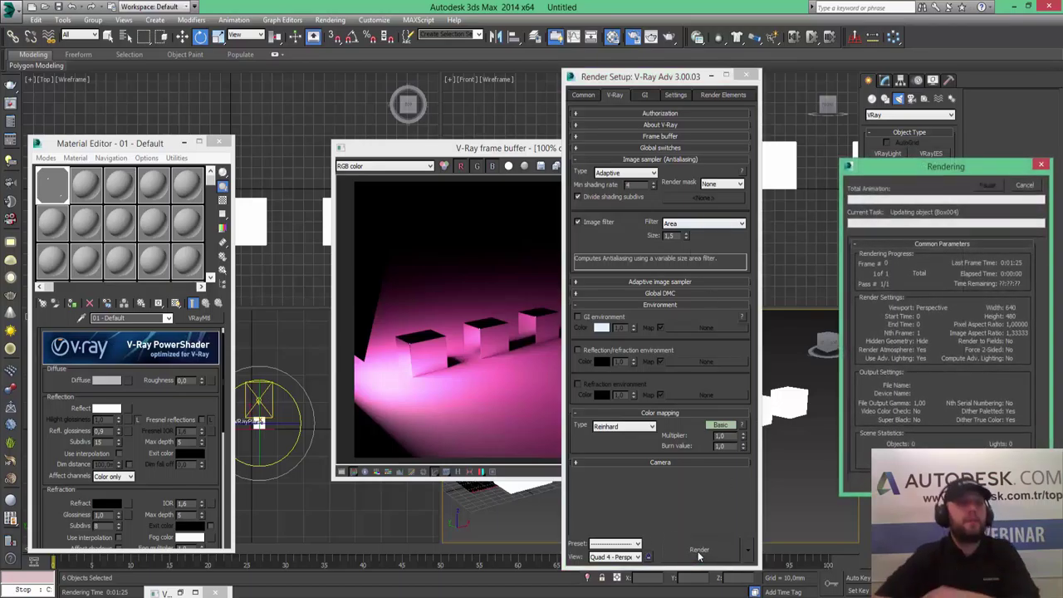